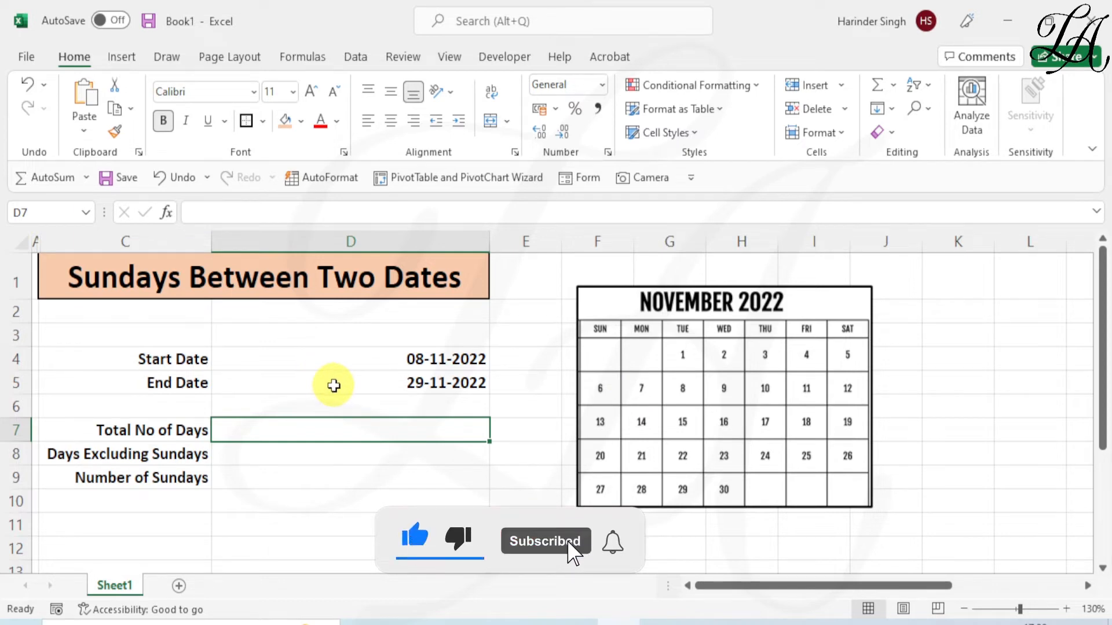
Calculate the total number of days in D7 by subtracting the start date from the end date with =D5-D4.
left_click(357, 354)
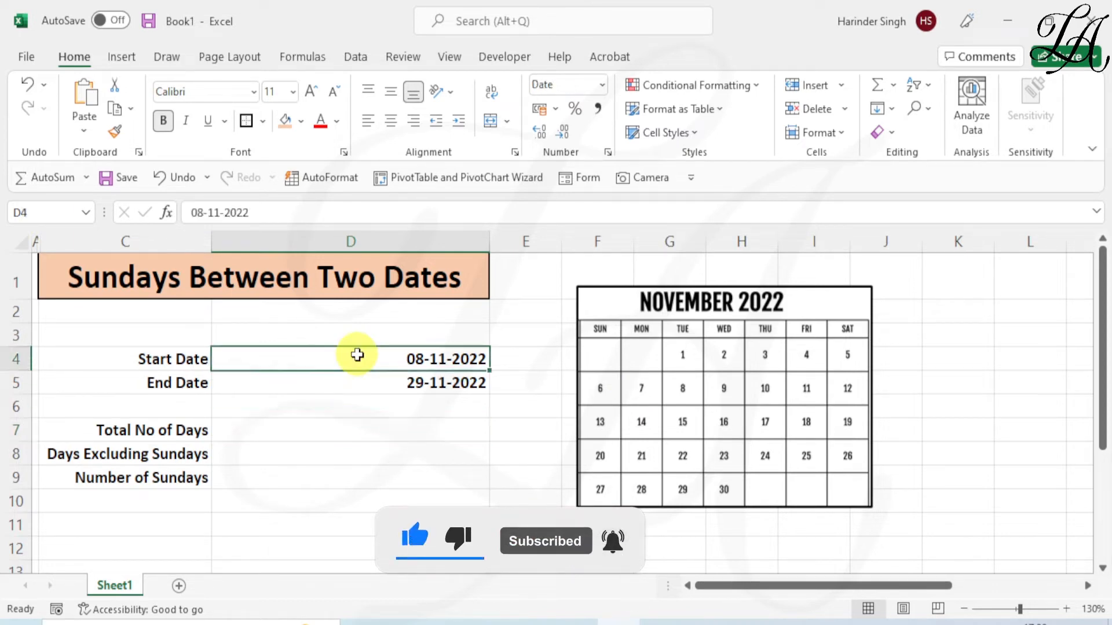
left_click(386, 387)
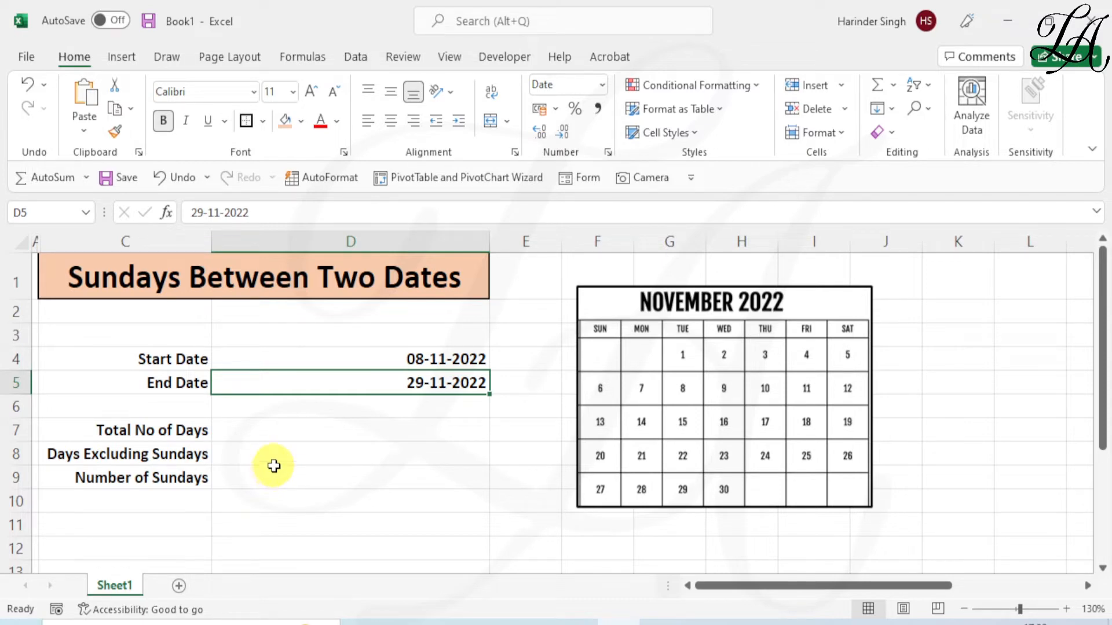
left_click(278, 428)
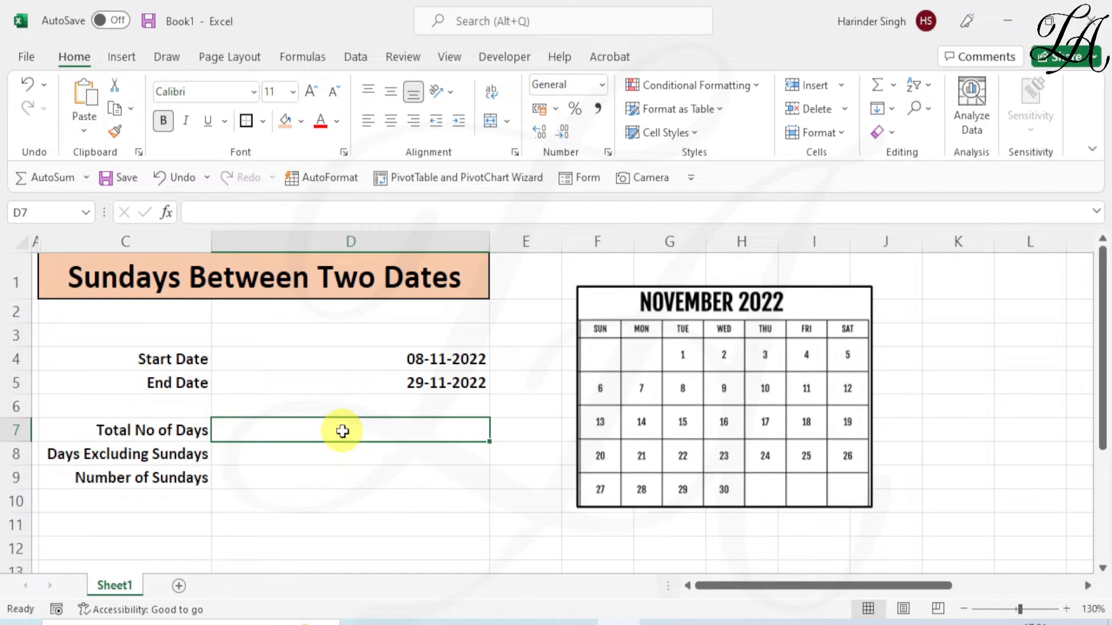
type("=")
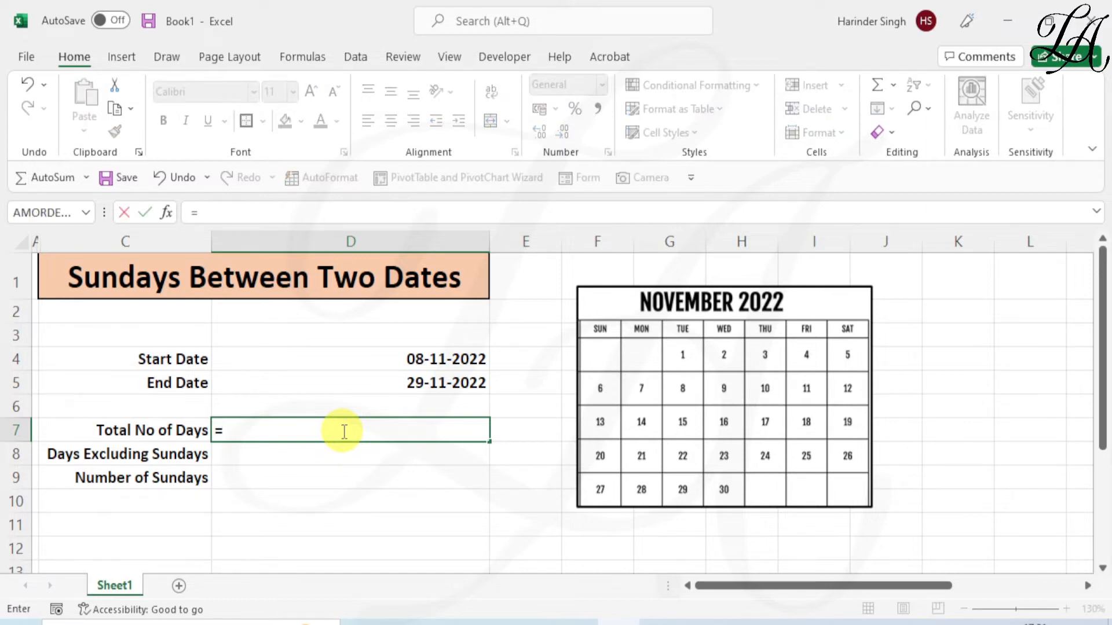
left_click(410, 382)
type("-")
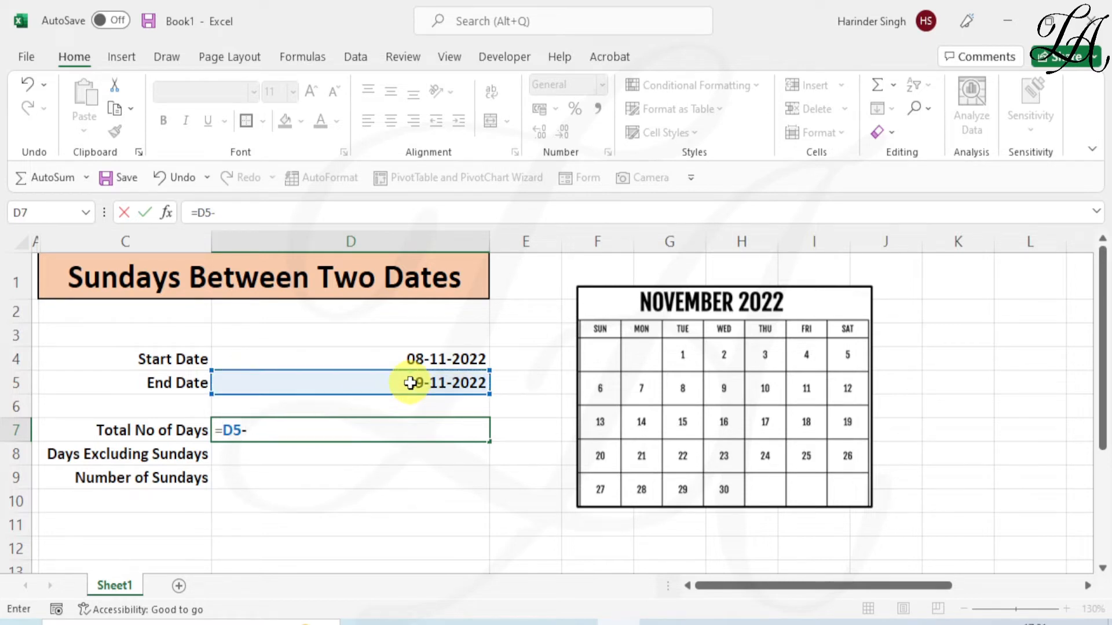
left_click(417, 359)
key("Return")
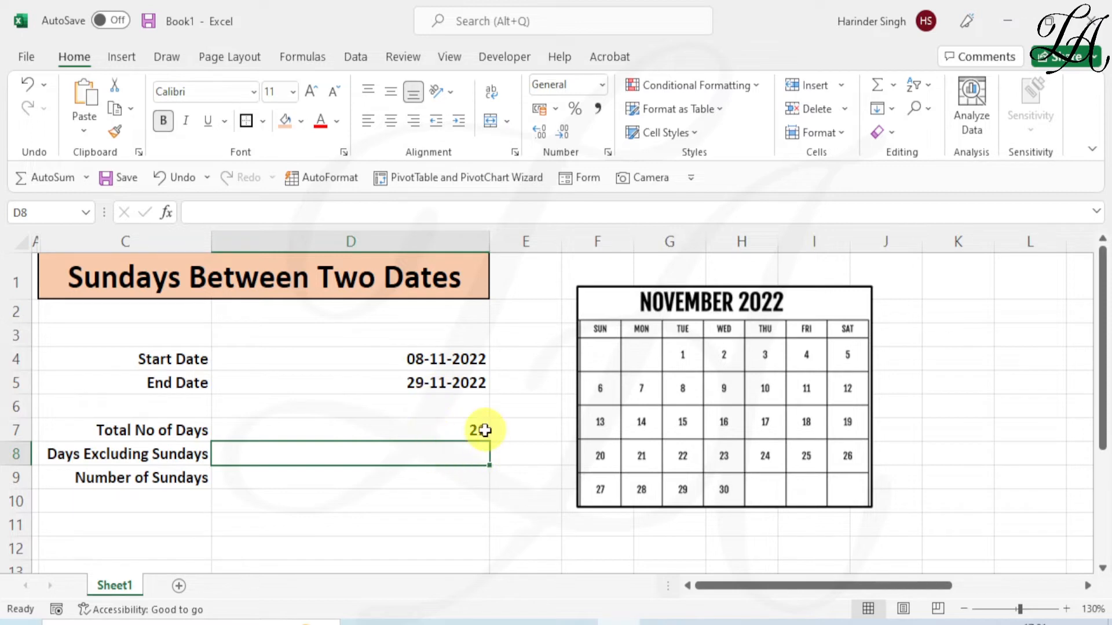
left_click(462, 430)
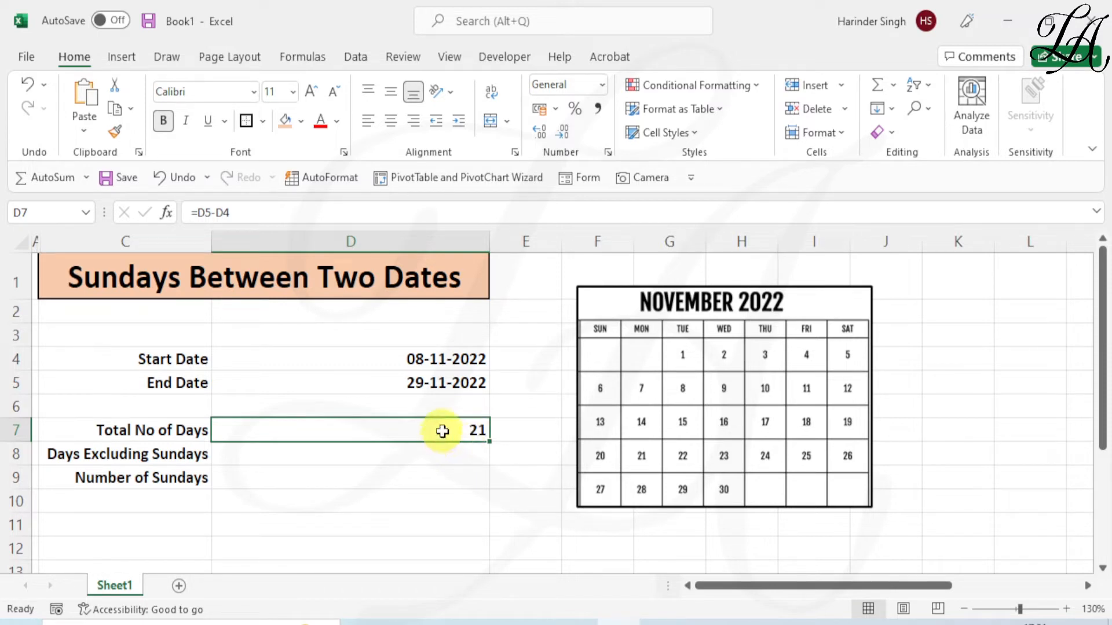
Count the days excluding Sundays in D8 with =NETWORKDAYS.INTL(D4,D5,11), using the Sunday-only weekend option.
left_click(352, 459)
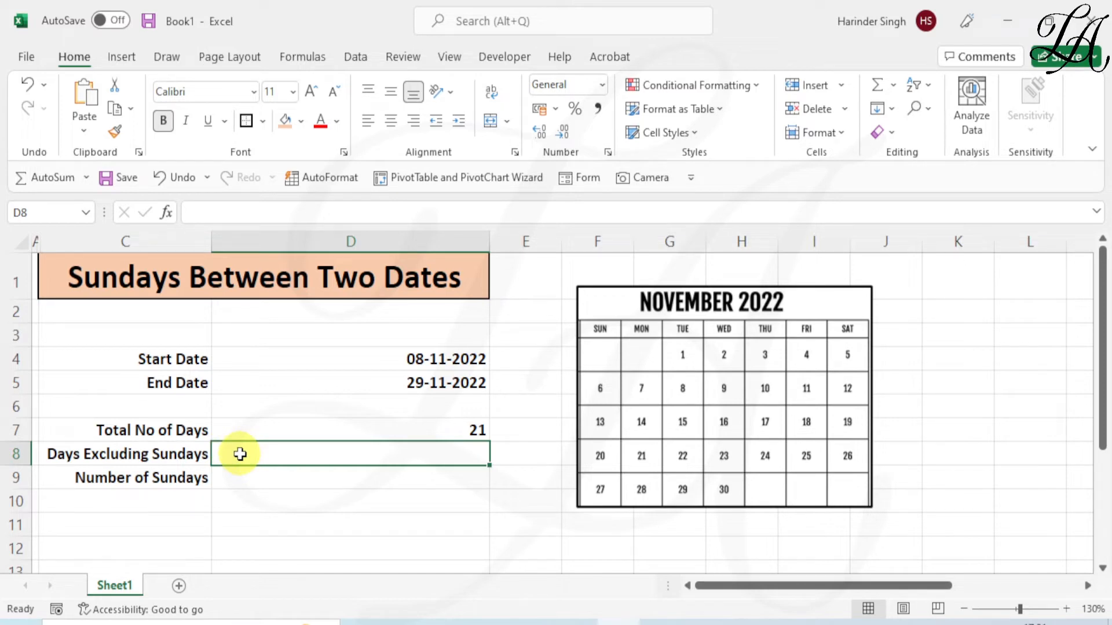
type("=")
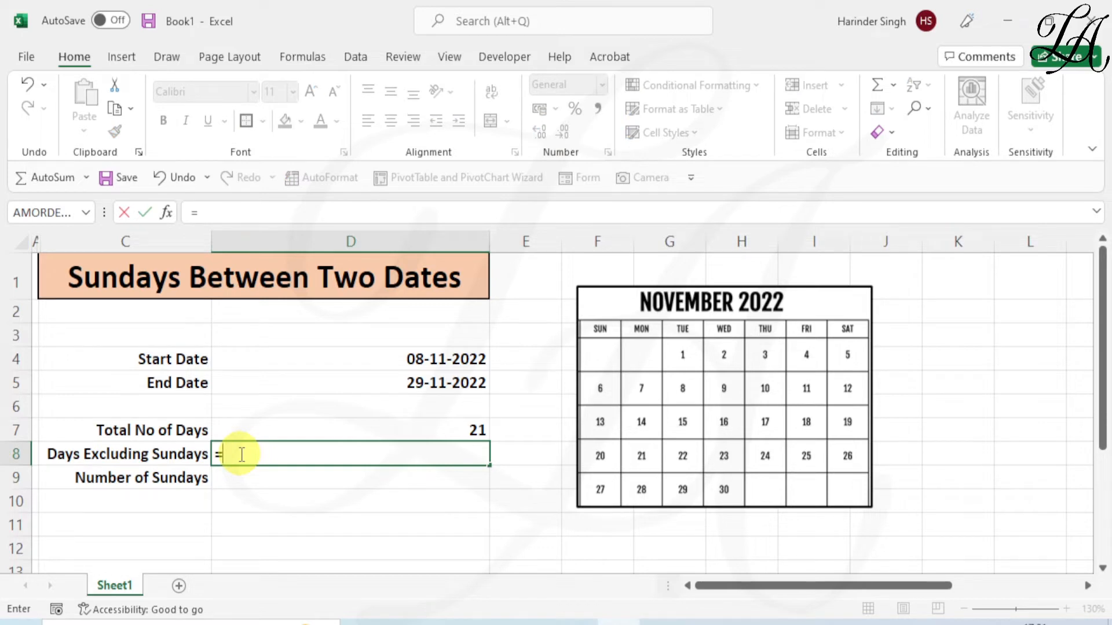
type("net")
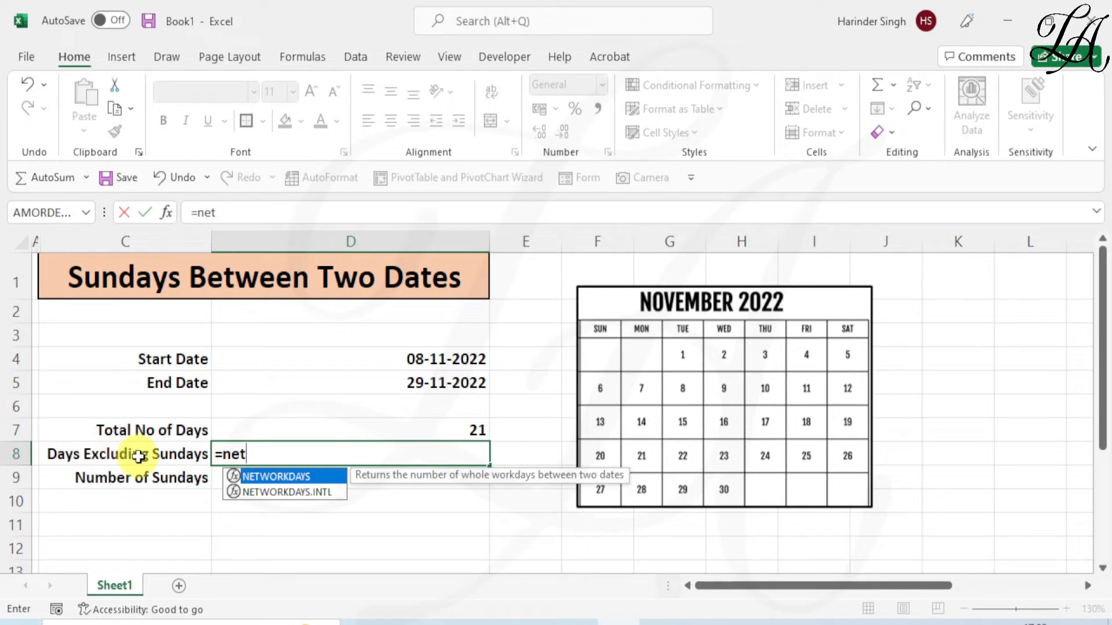
double_click(298, 490)
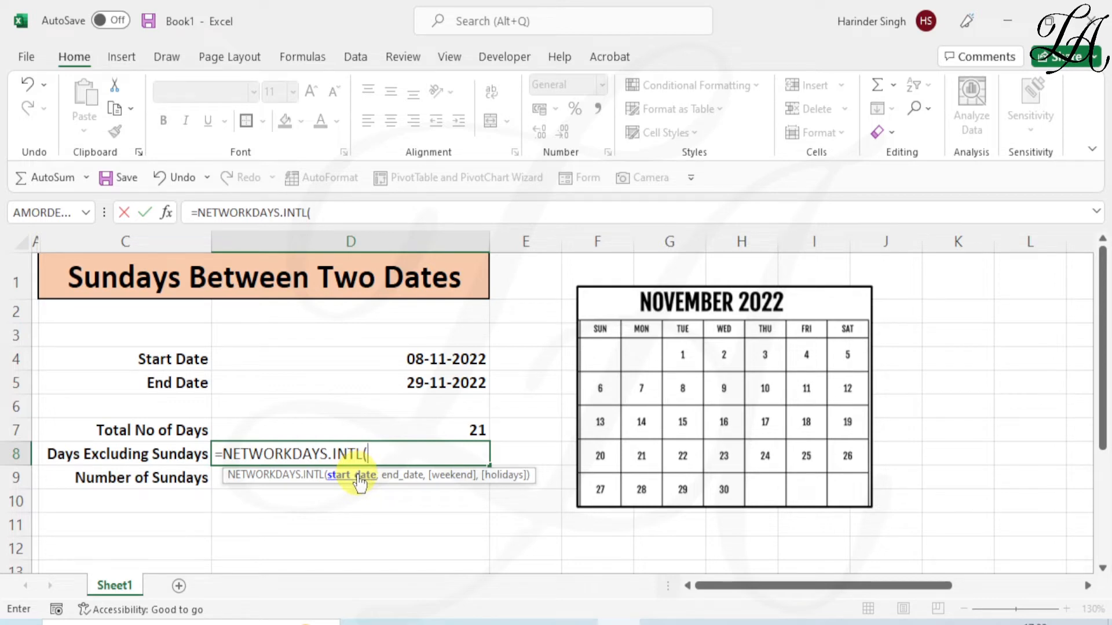
left_click(364, 365)
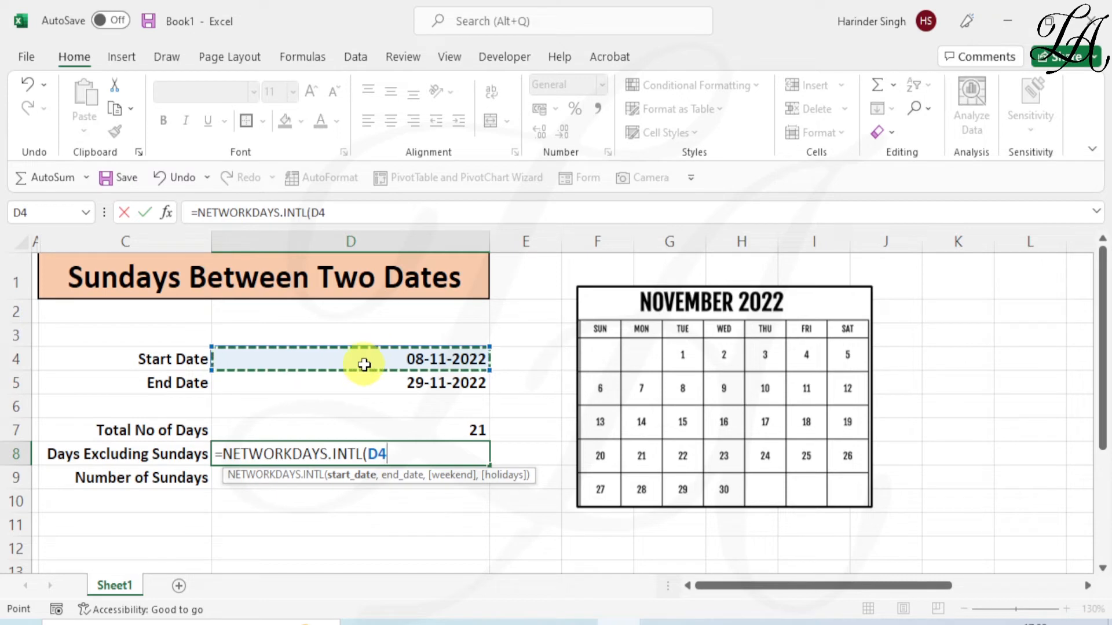
type(",")
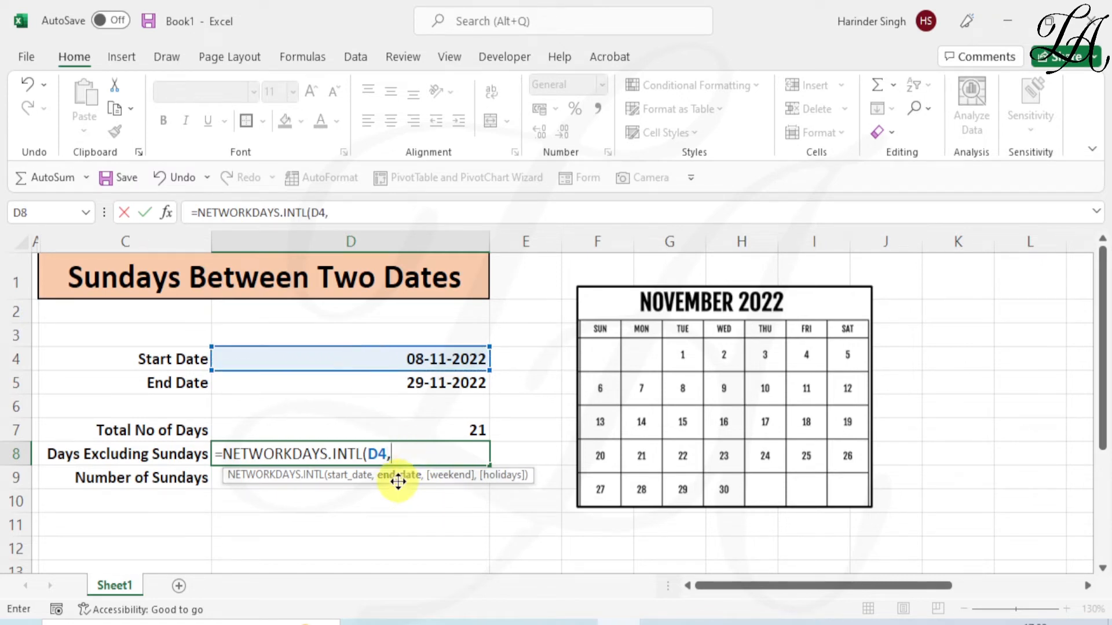
left_click(366, 389)
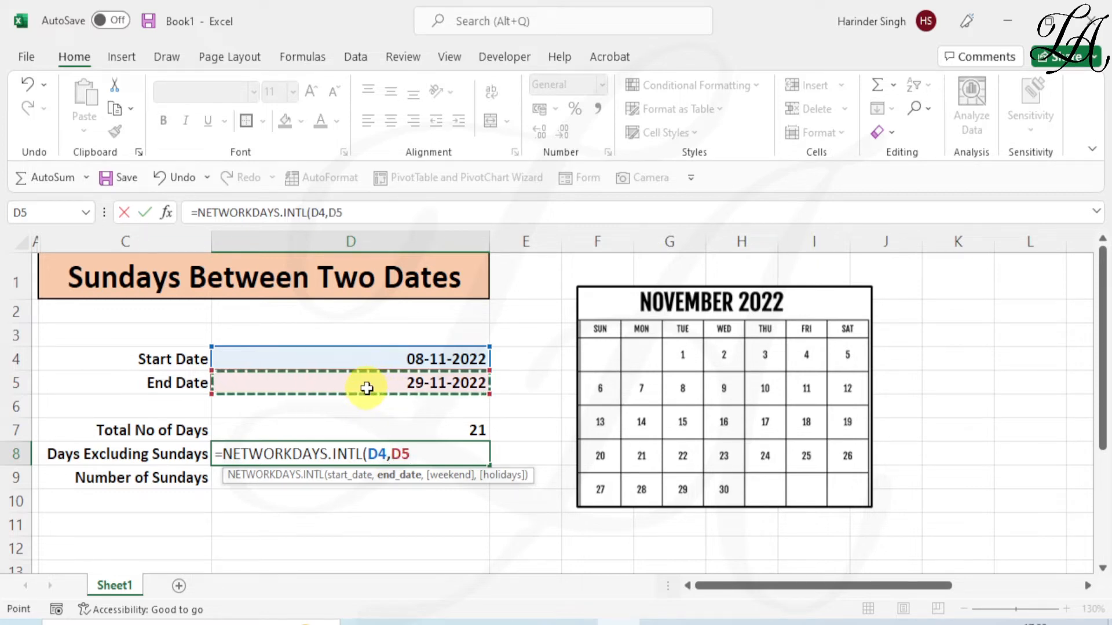
type(",")
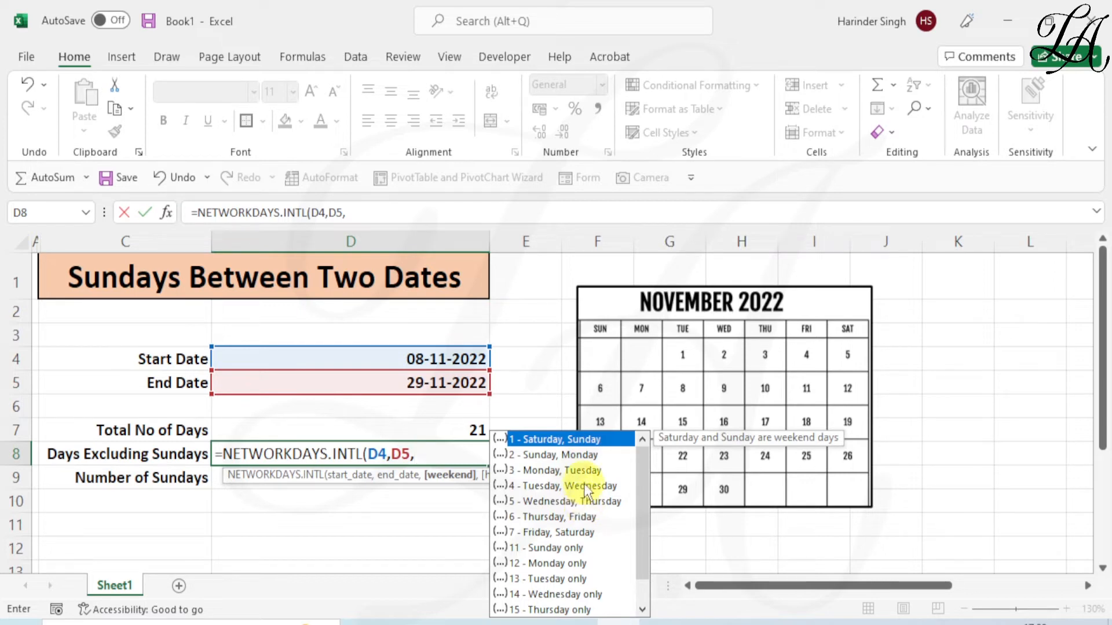
scroll(582, 478, "down", 1)
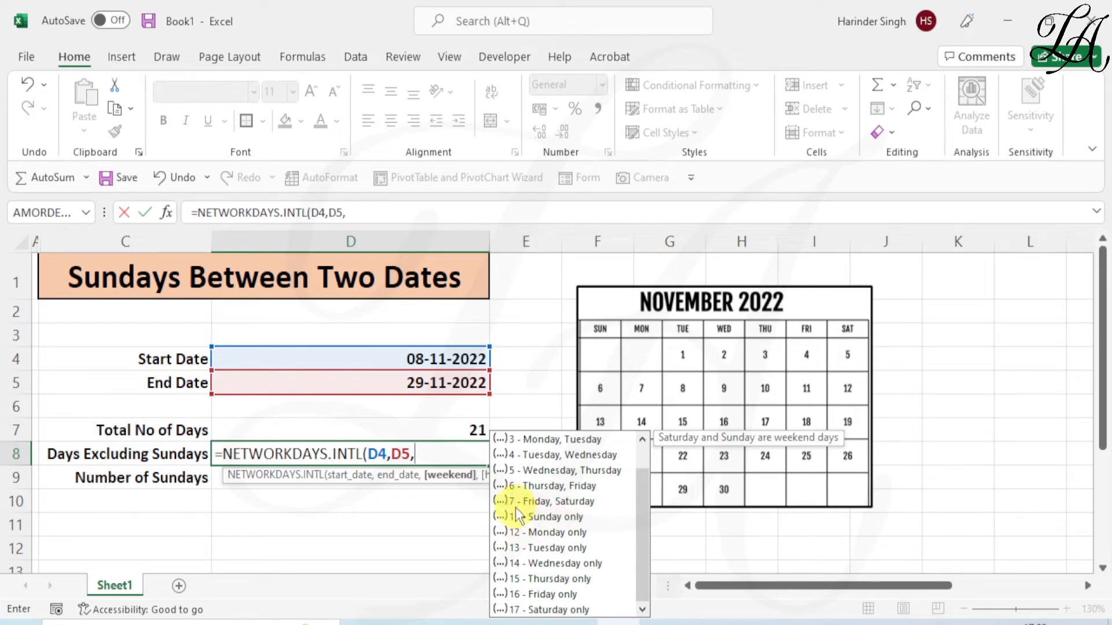
type("1")
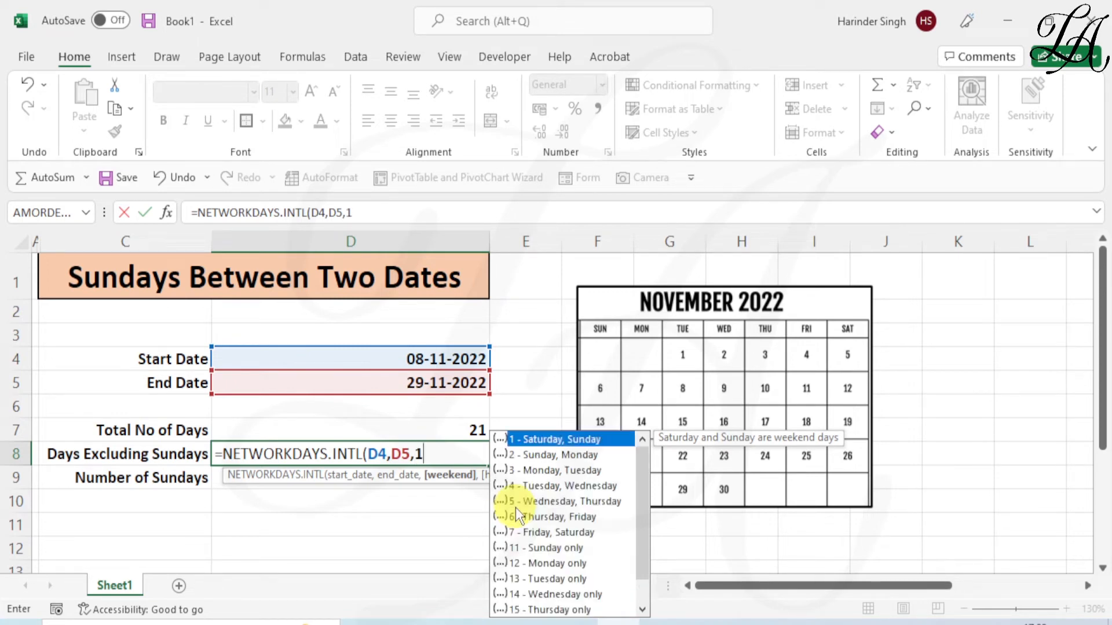
type("1)")
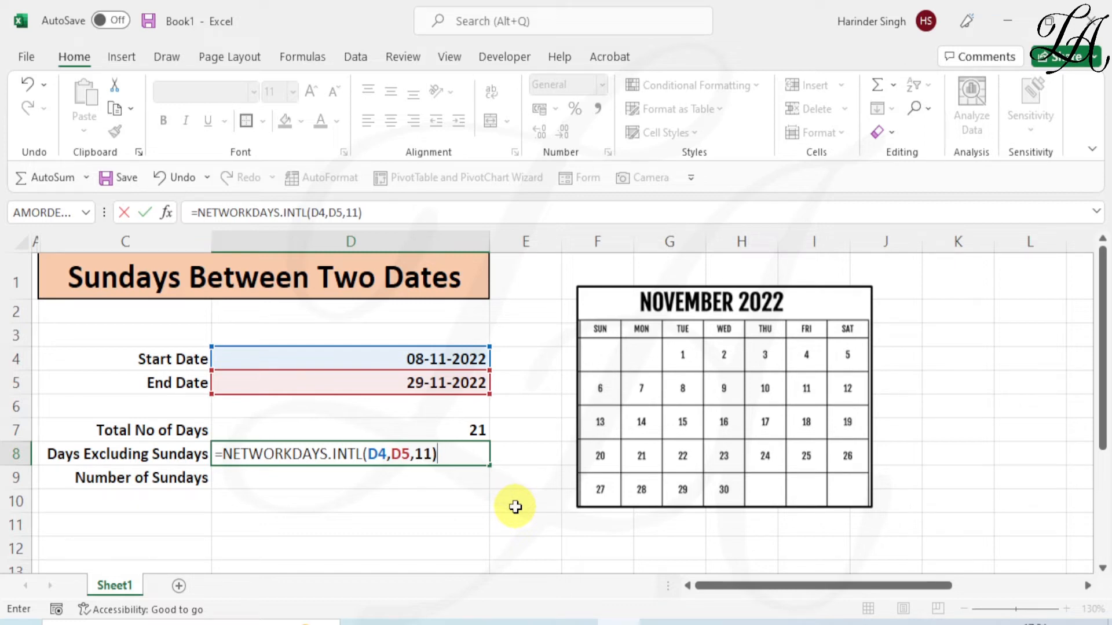
key("Return")
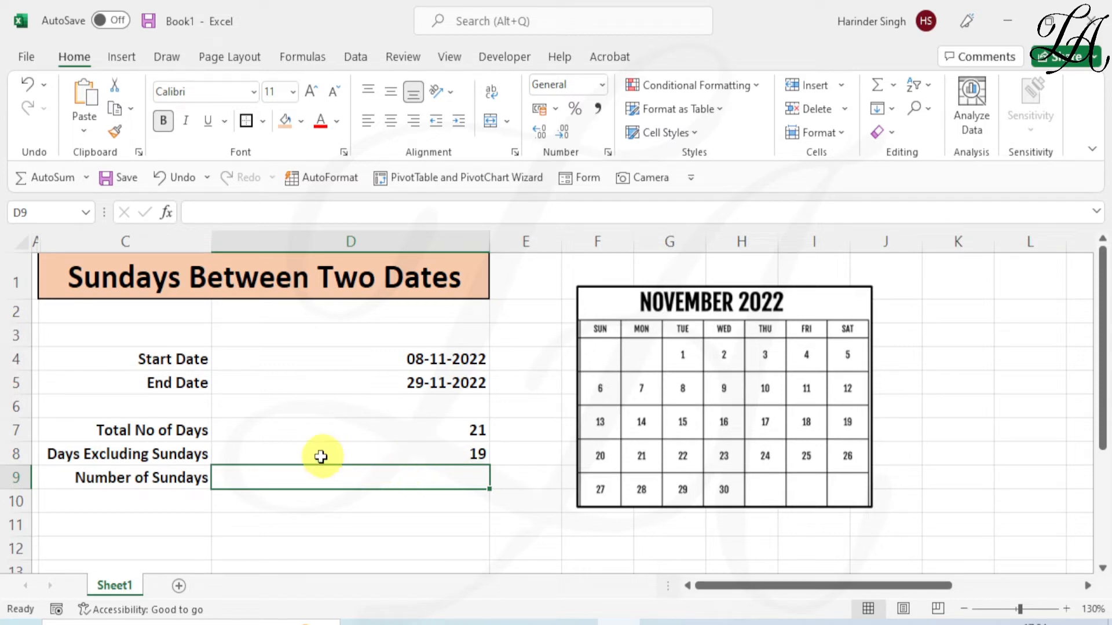
Set the end date in D5 to 12-11-2022.
left_click(376, 431)
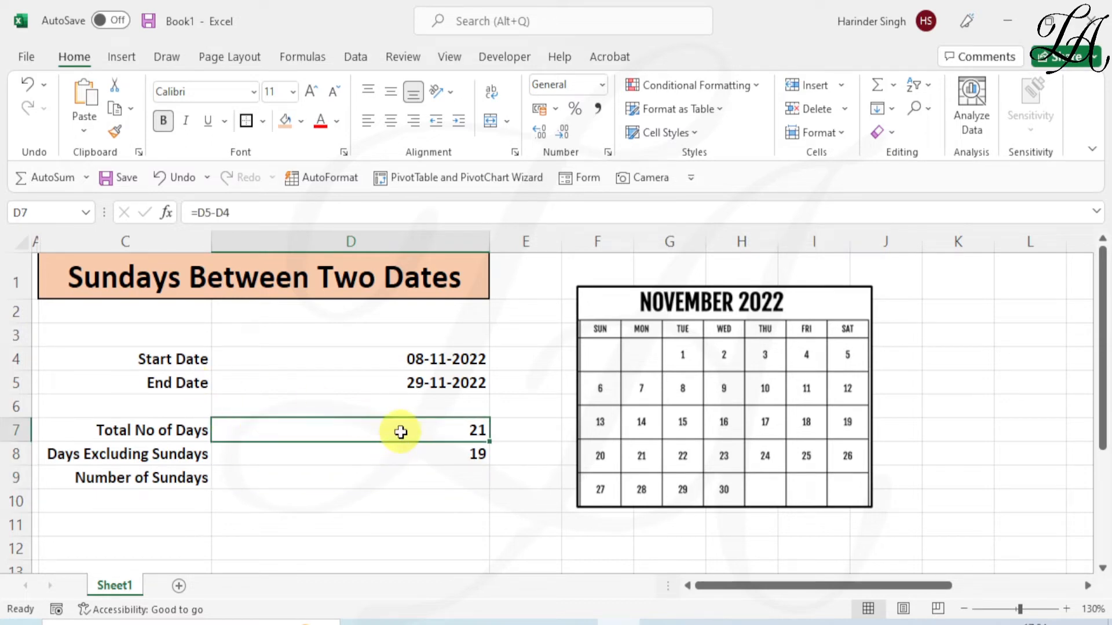
left_click(420, 384)
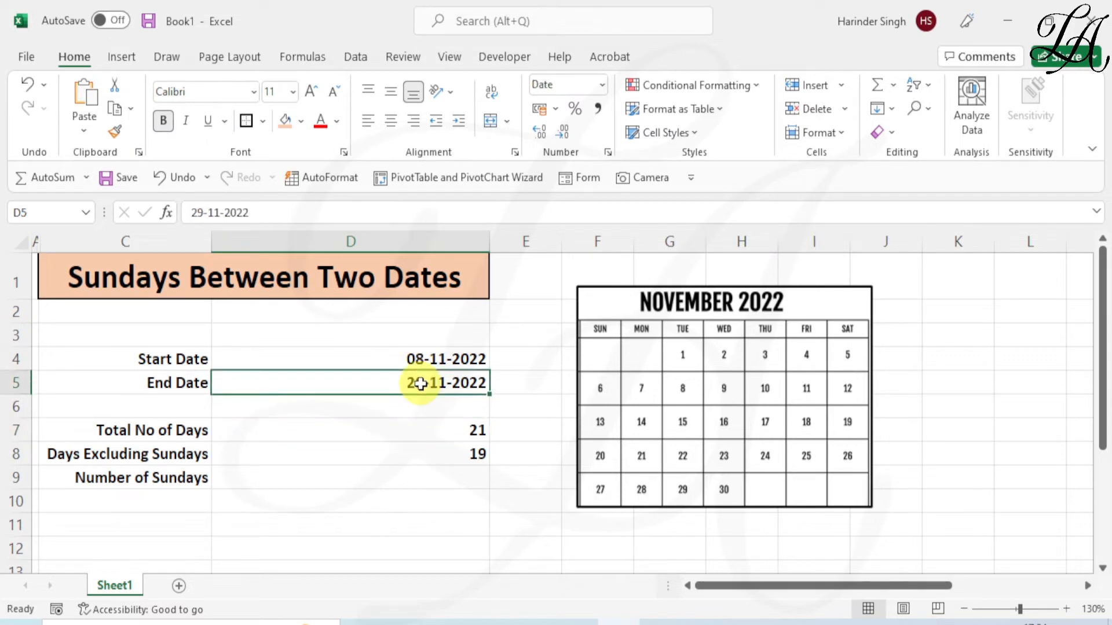
double_click(425, 385)
key("BackSpace")
key("BackSpace")
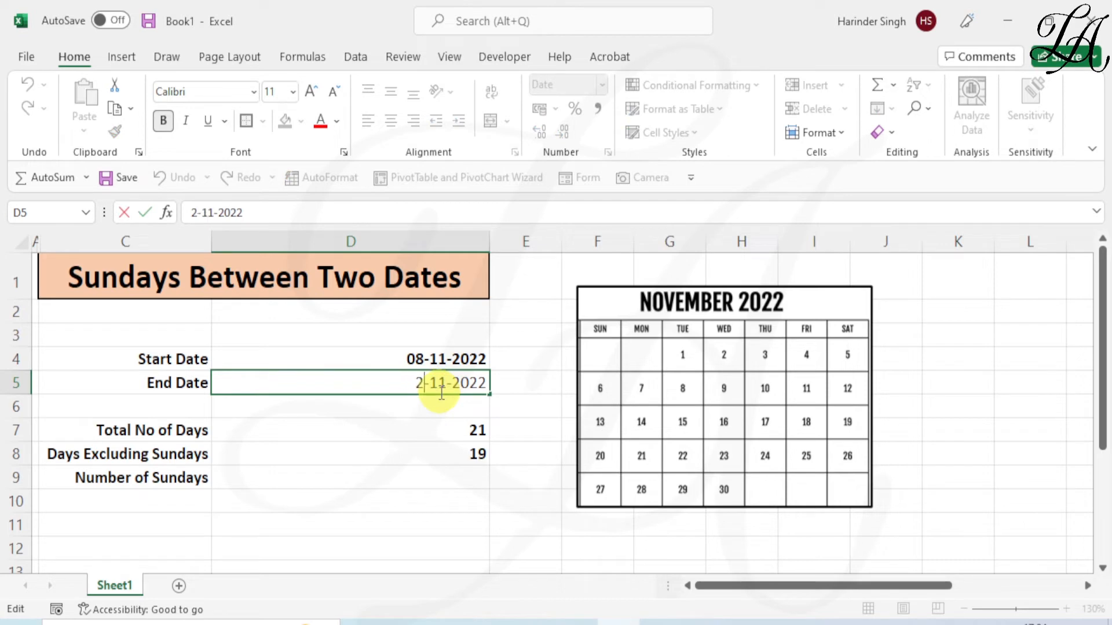
type("12")
key("Return")
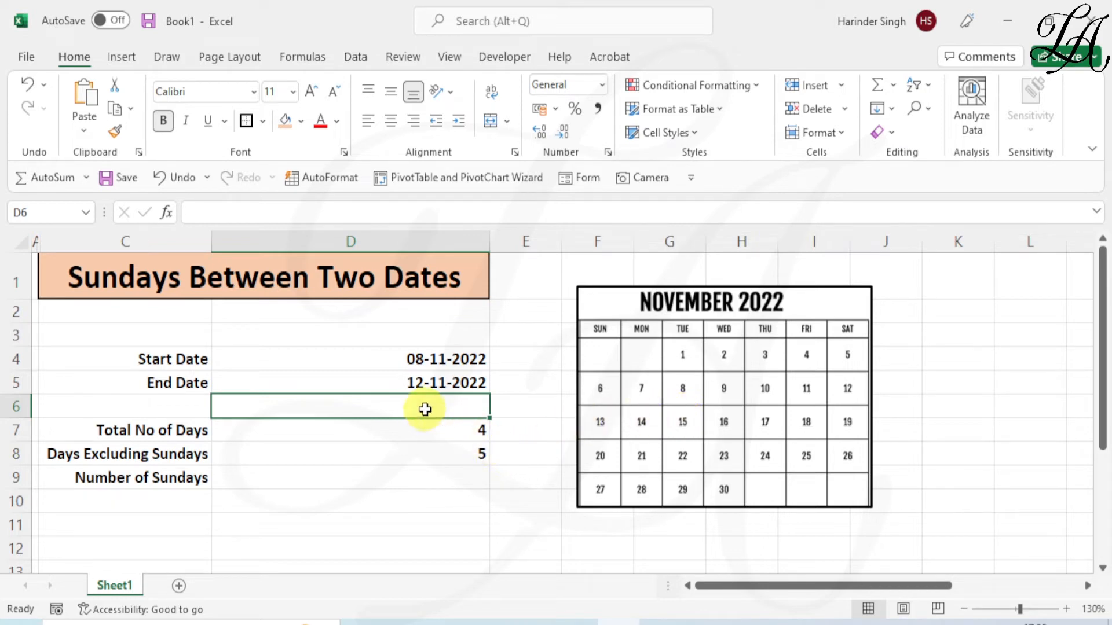
Change the number format of the start and end dates in D4:D5 to General.
left_click(372, 377)
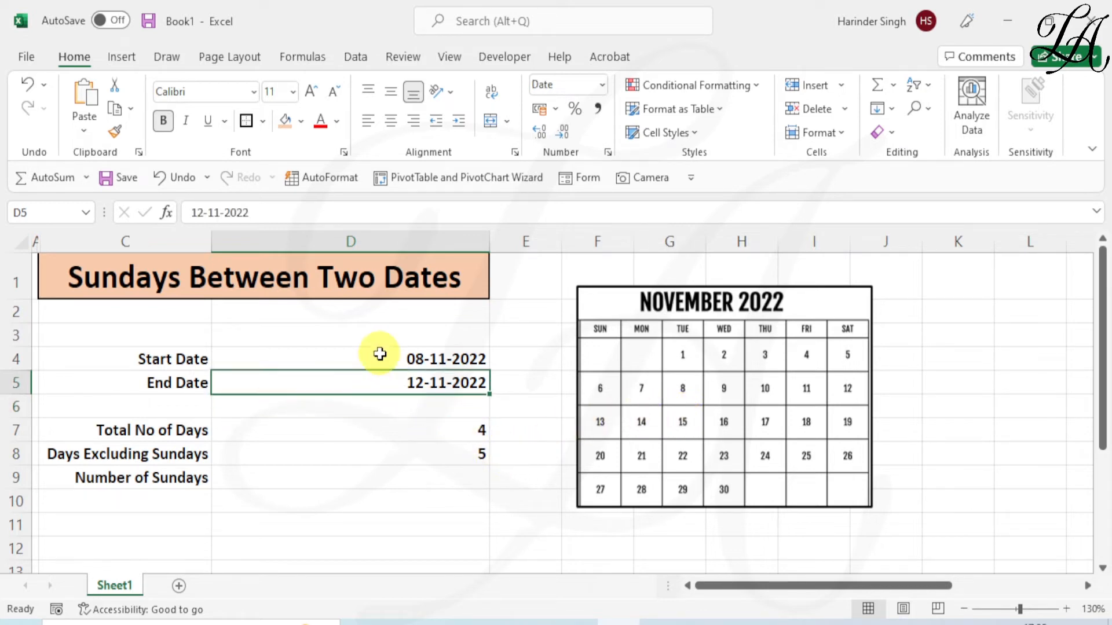
left_click(380, 357)
left_click(392, 381)
left_click(398, 362)
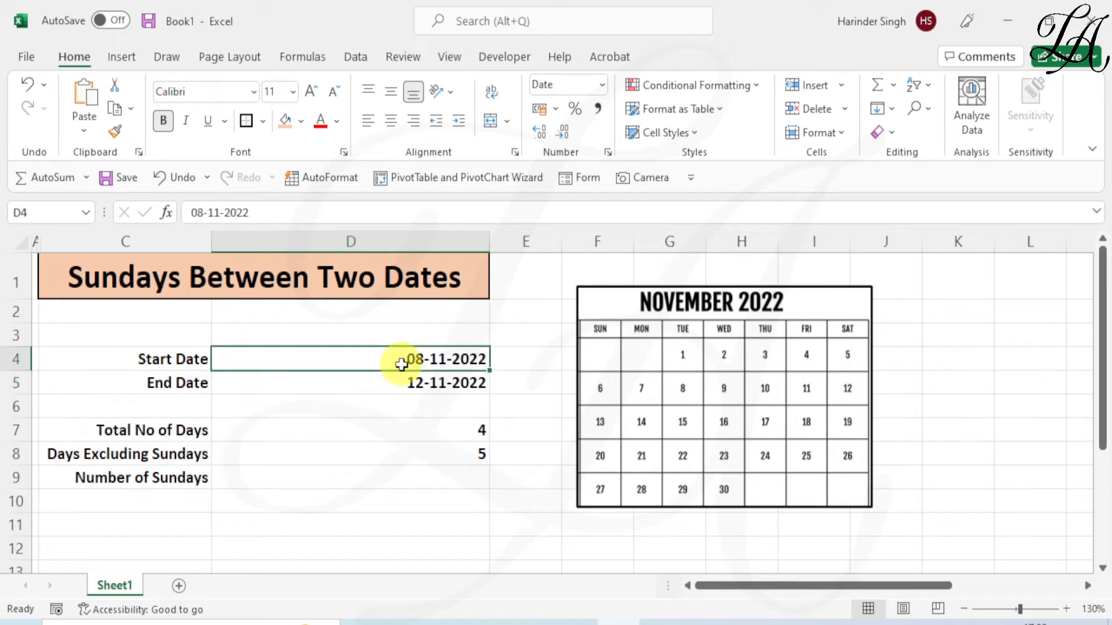
left_click(436, 431)
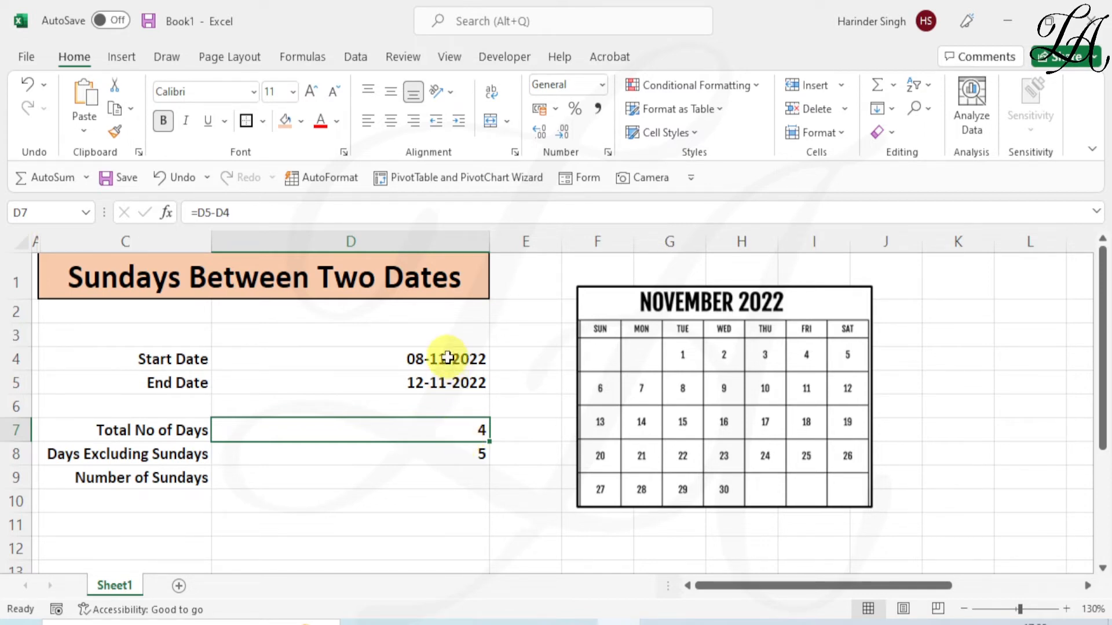
left_click_drag(449, 358, 450, 390)
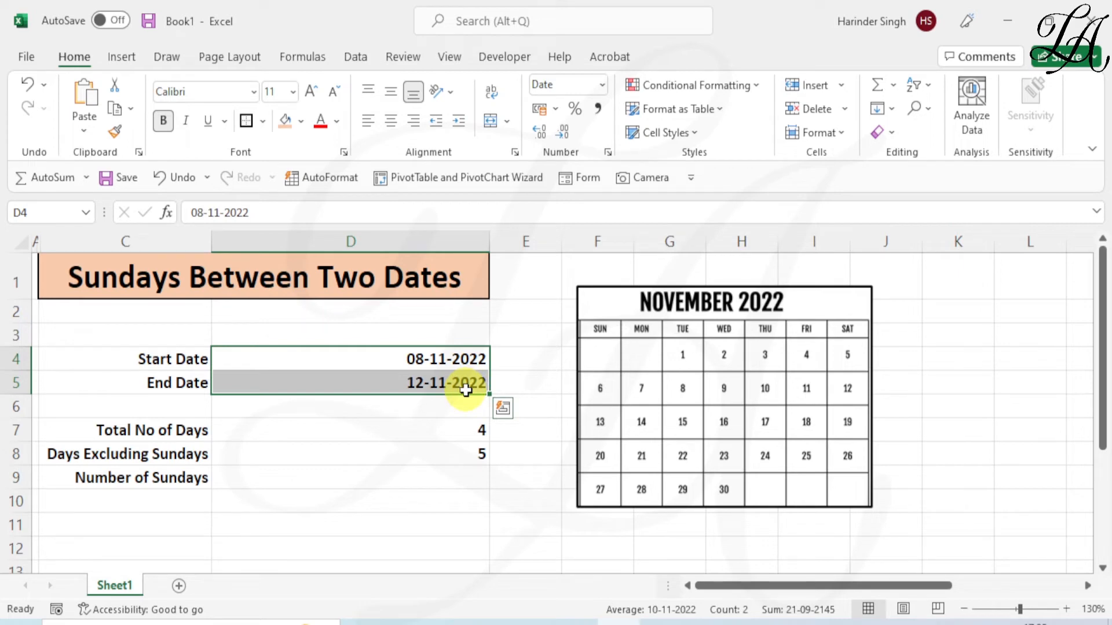
left_click(601, 86)
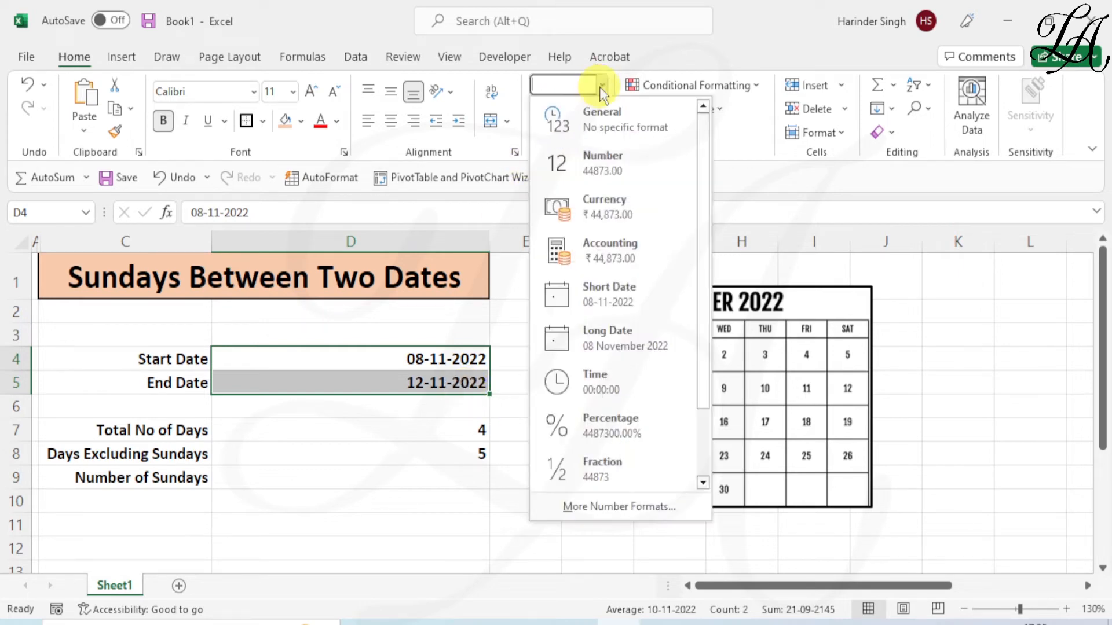
left_click(600, 123)
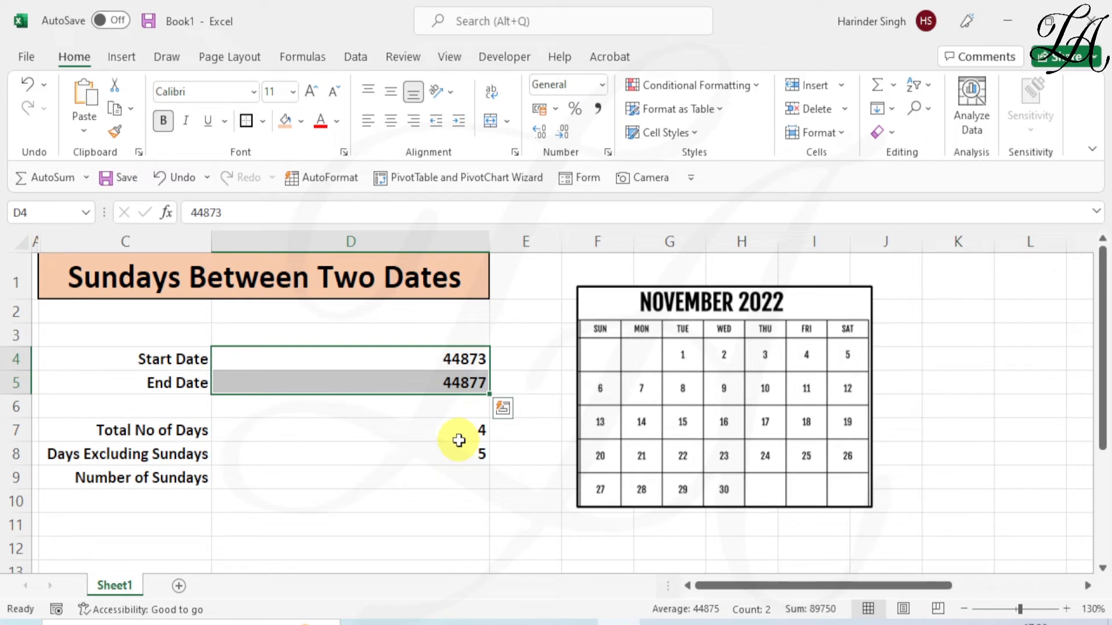
Try 1 as the start date in D4 with the Short Date format, and undo both changes.
left_click(454, 360)
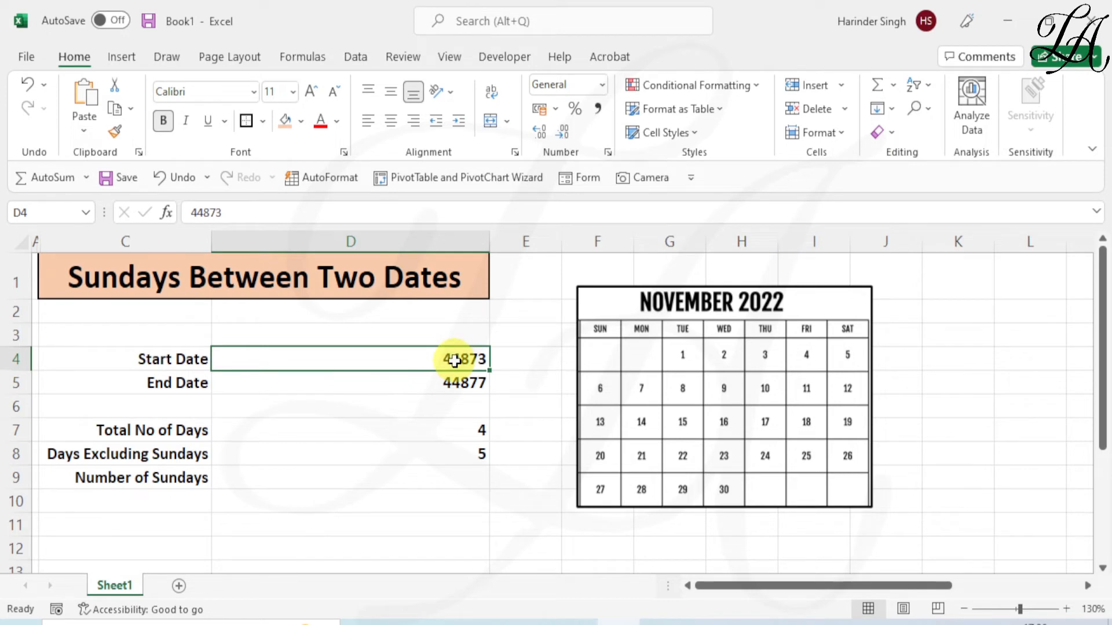
type("1")
key("Return")
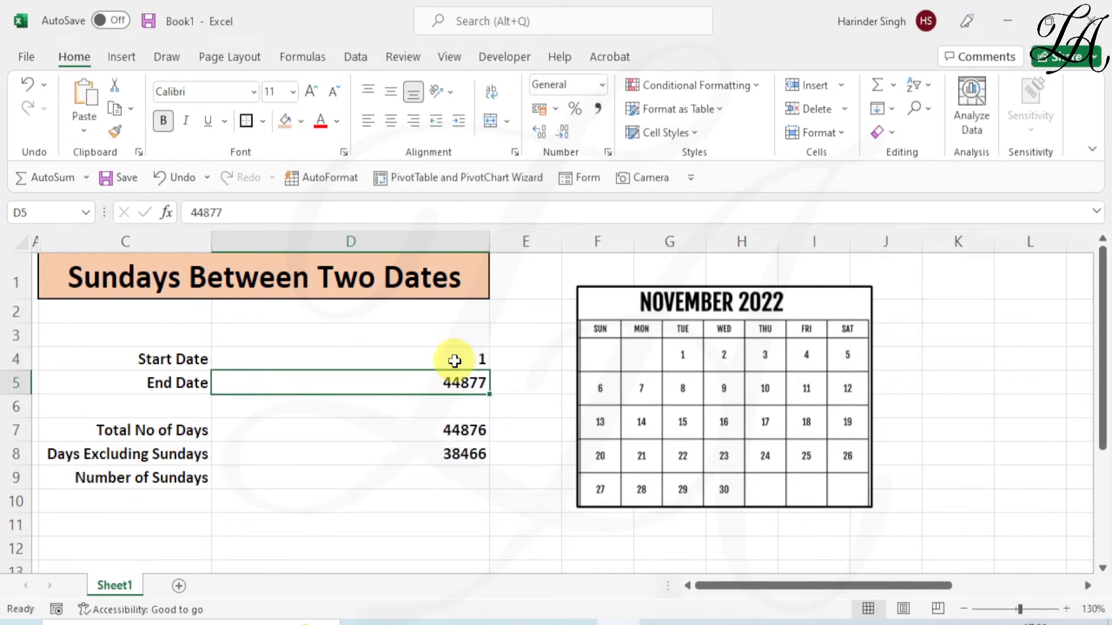
left_click(454, 360)
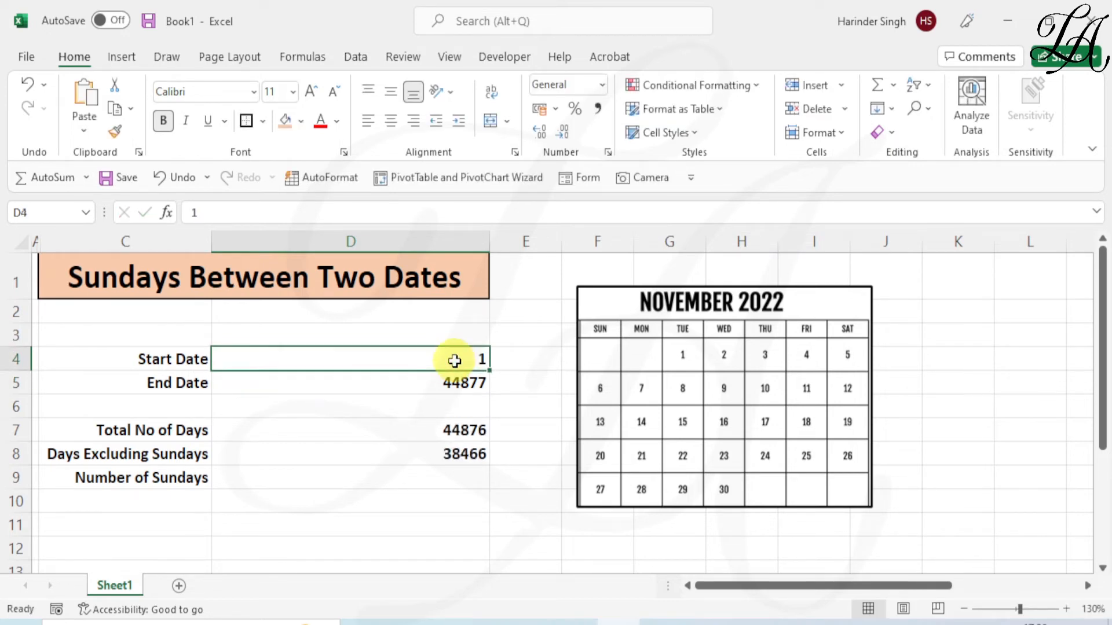
left_click(605, 86)
left_click(636, 287)
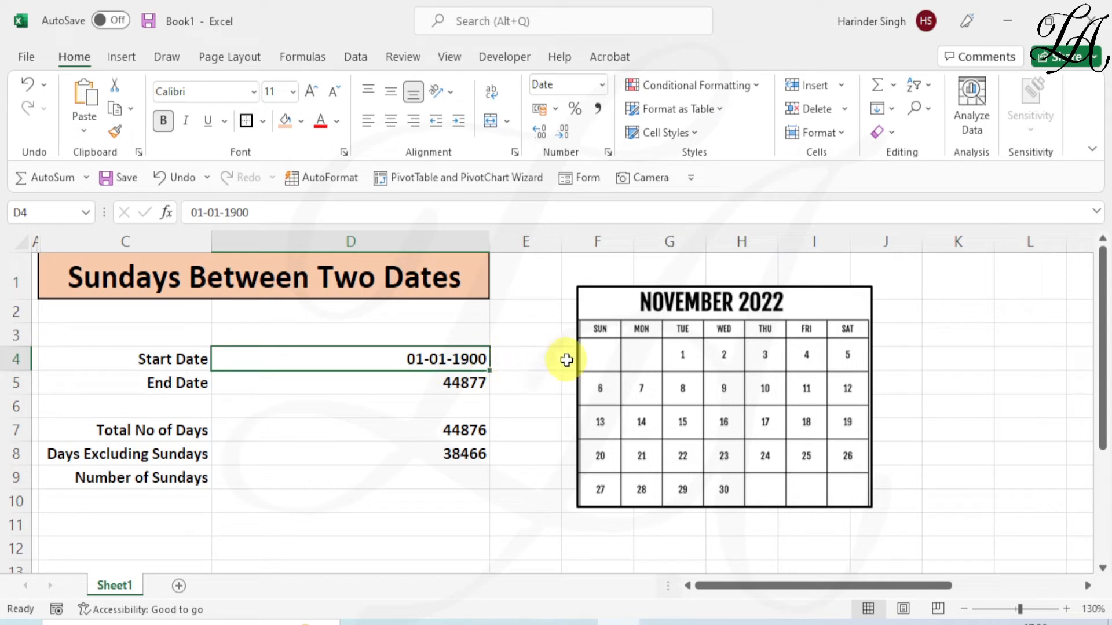
key("ctrl+z")
key("ctrl+z")
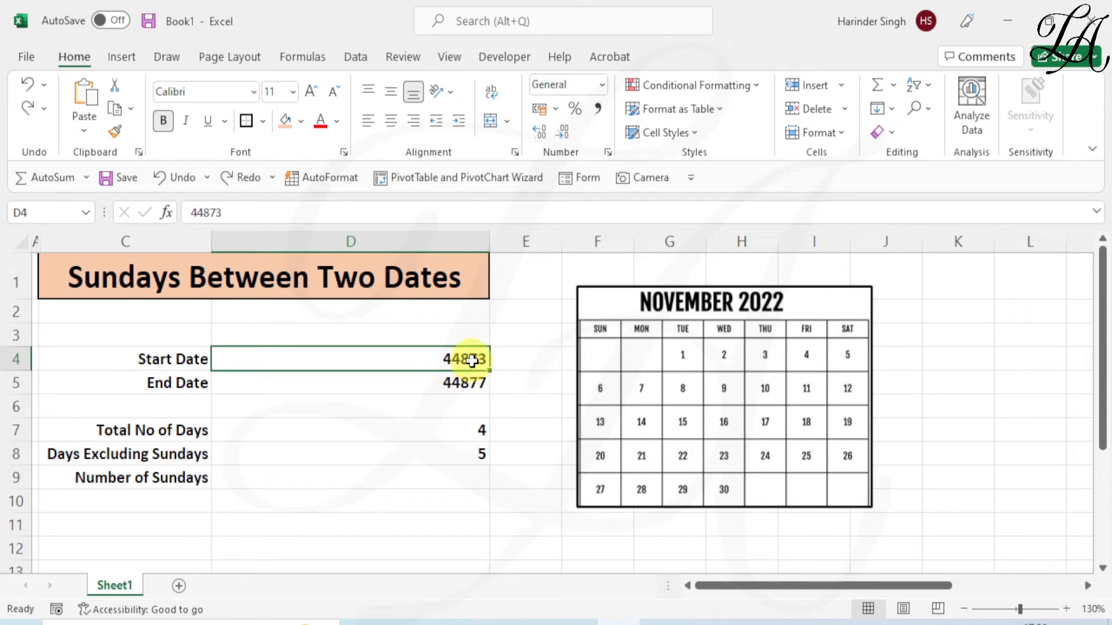
Change the number format of the start and end dates in D4:D5 to Short Date.
left_click_drag(459, 358, 472, 377)
left_click(602, 85)
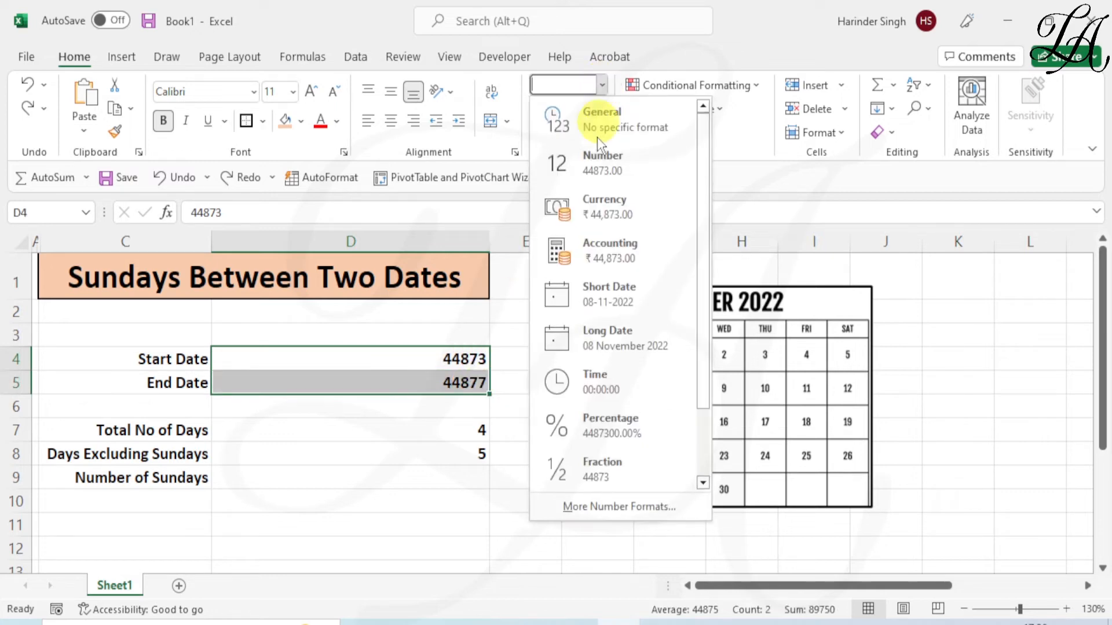
left_click(607, 295)
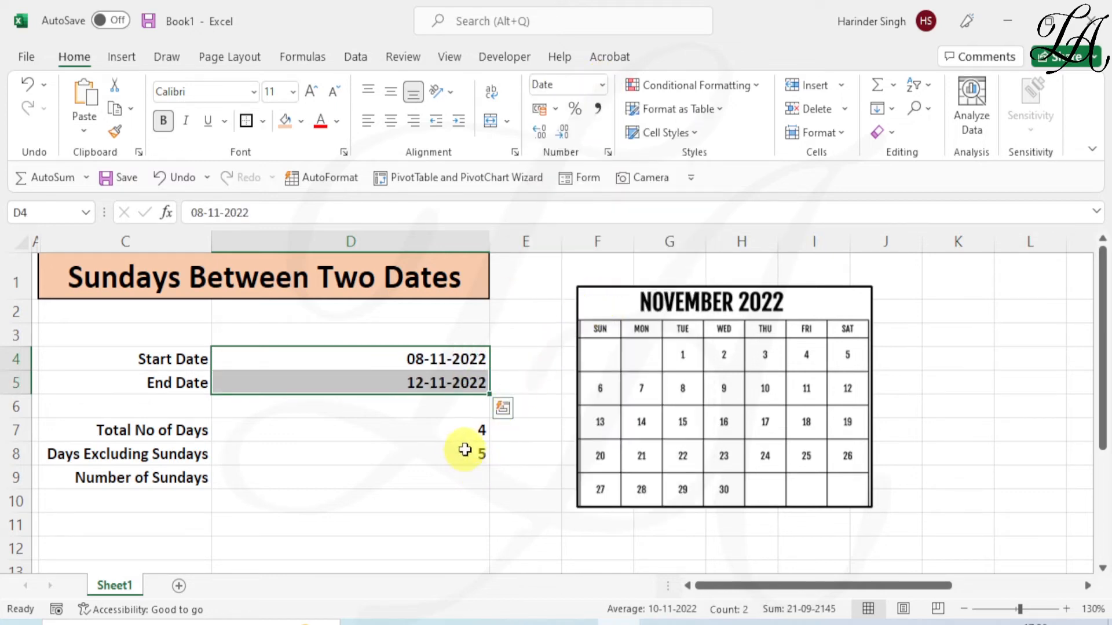
Include the start date in the total days by changing the formula in D7 to =D5-D4+1, and check the formula in D8.
left_click(446, 431)
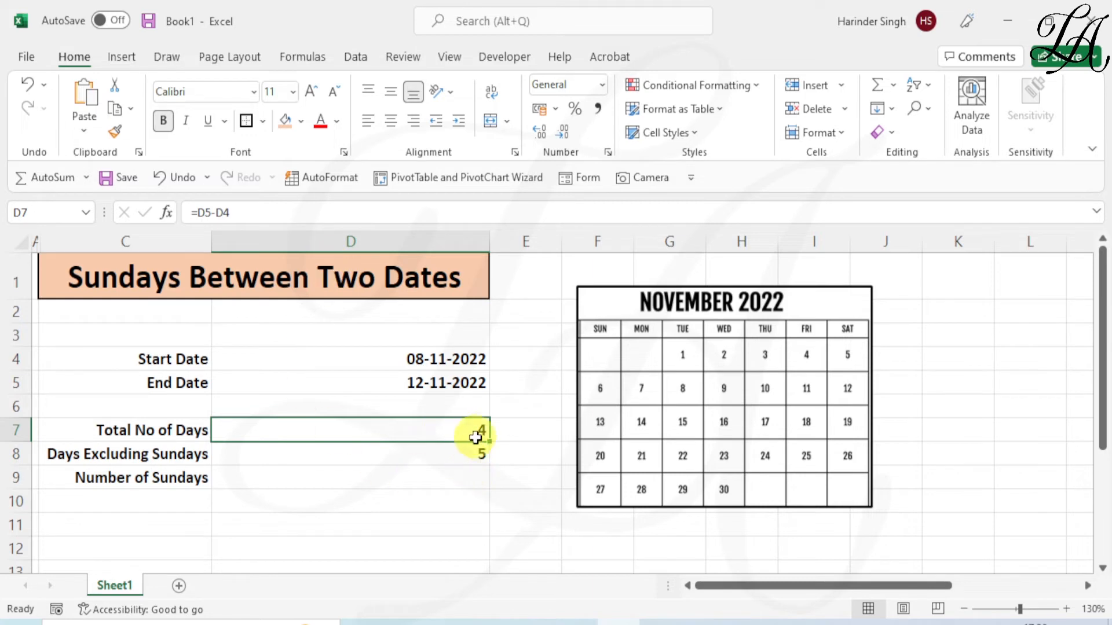
left_click(249, 213)
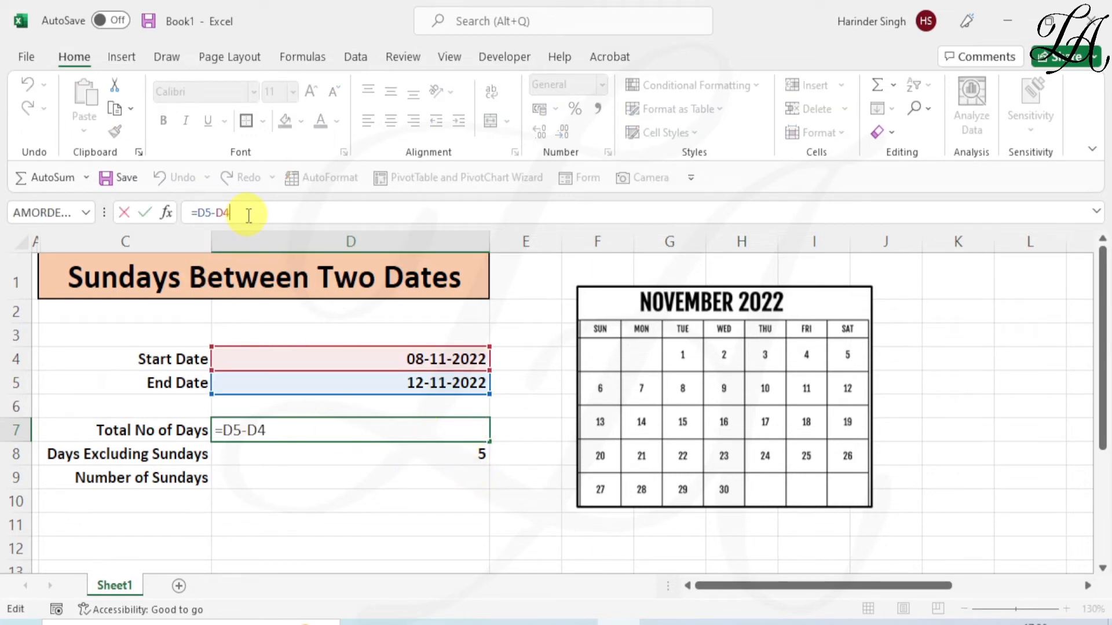
type("+1")
key("Return")
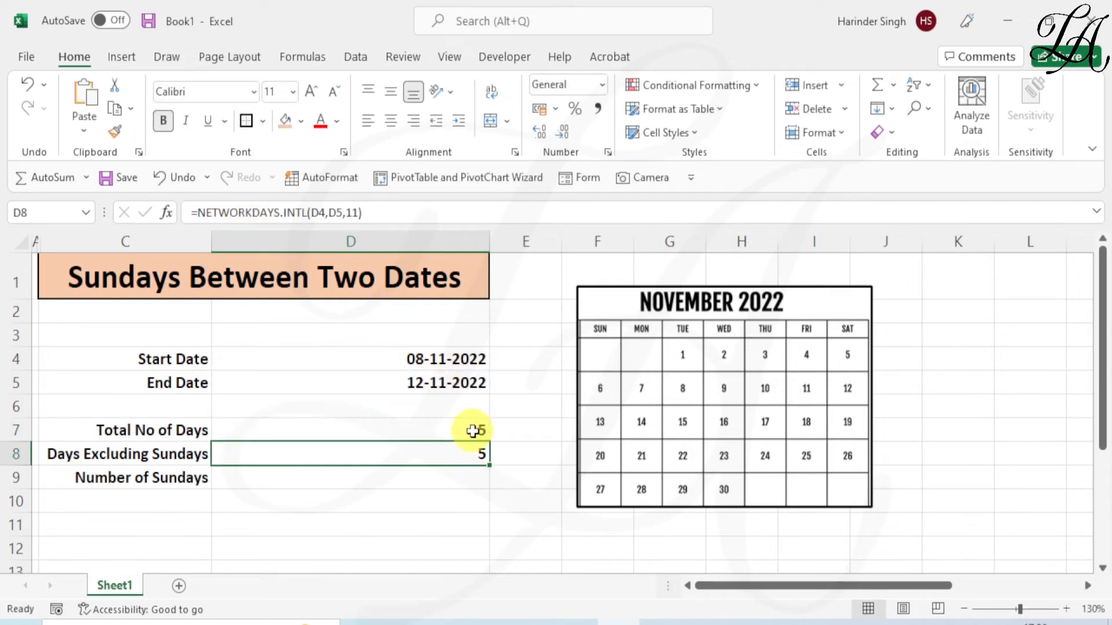
double_click(433, 450)
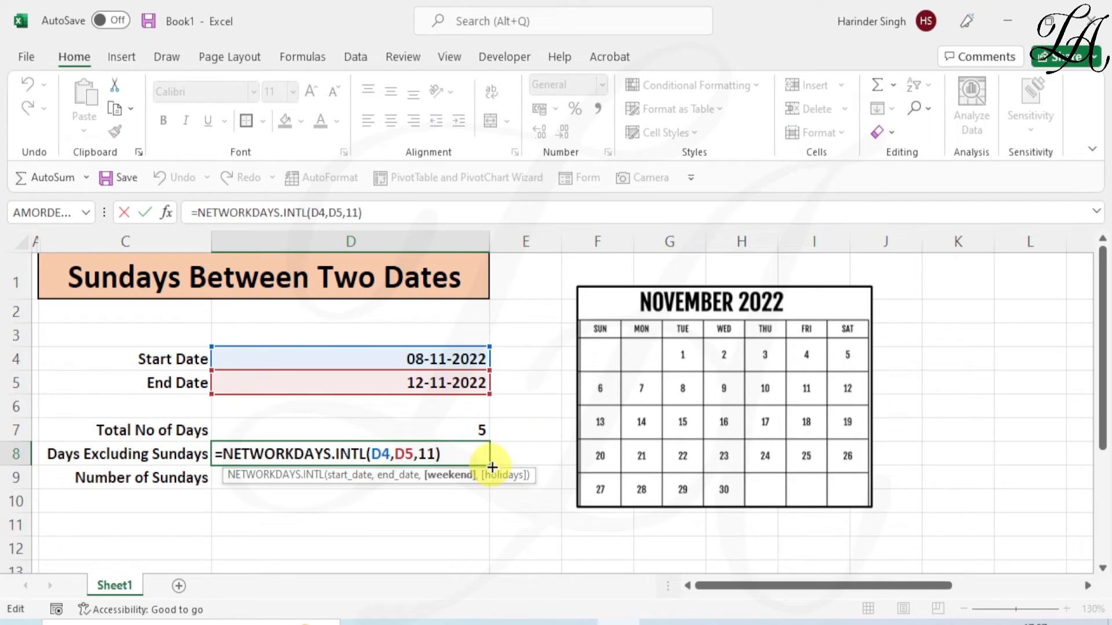
left_click(494, 439)
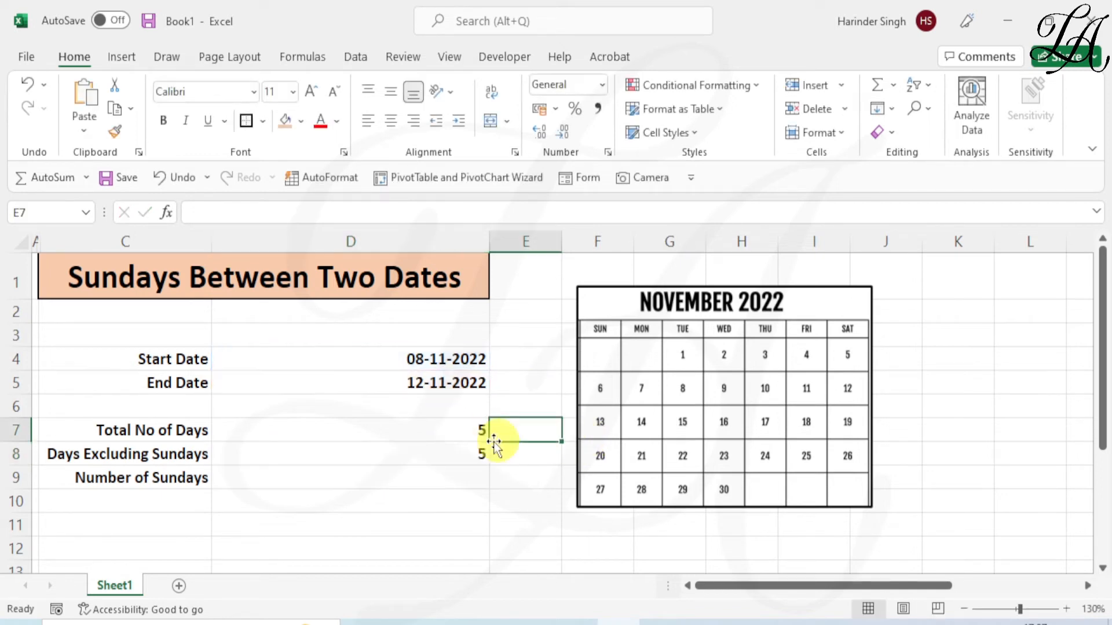
Set the end date in D5 to 22-11-2022.
left_click(421, 383)
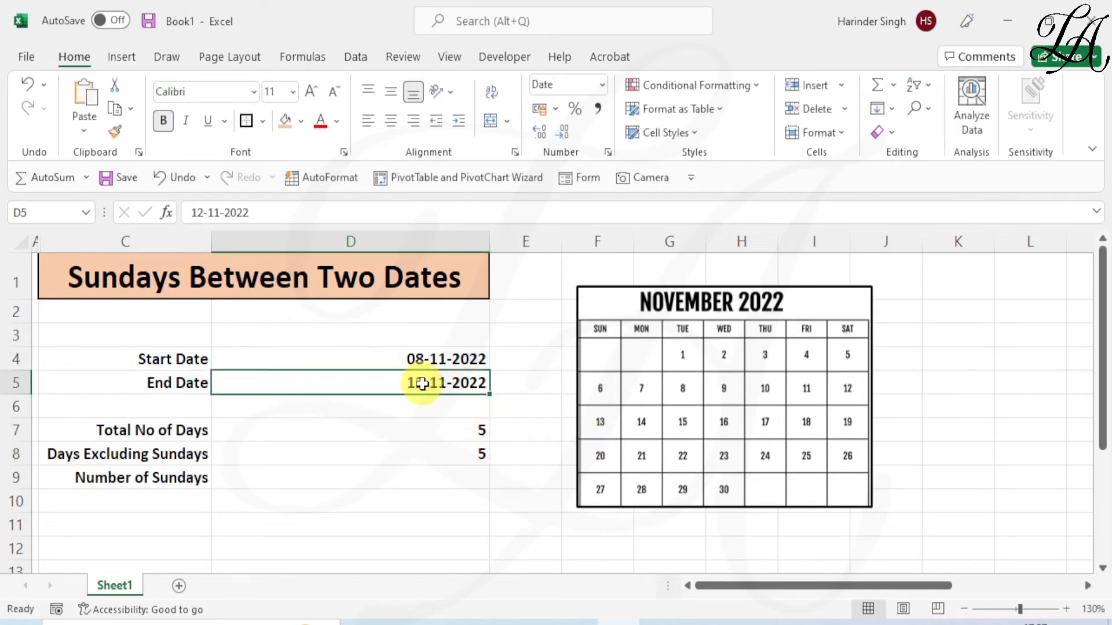
double_click(421, 383)
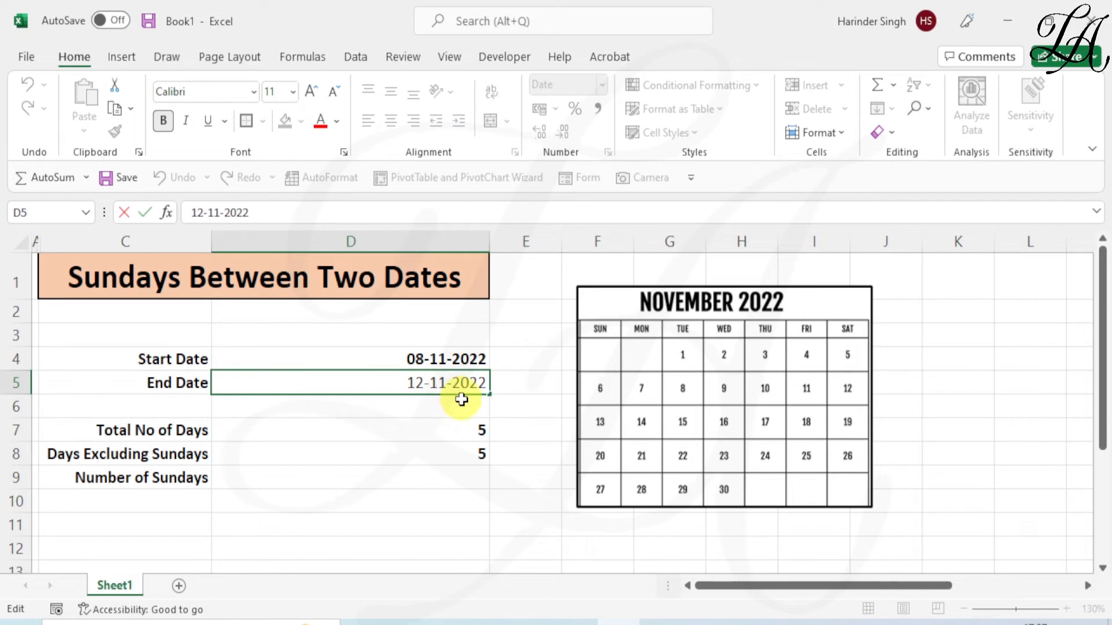
key("BackSpace")
type("2")
key("Return")
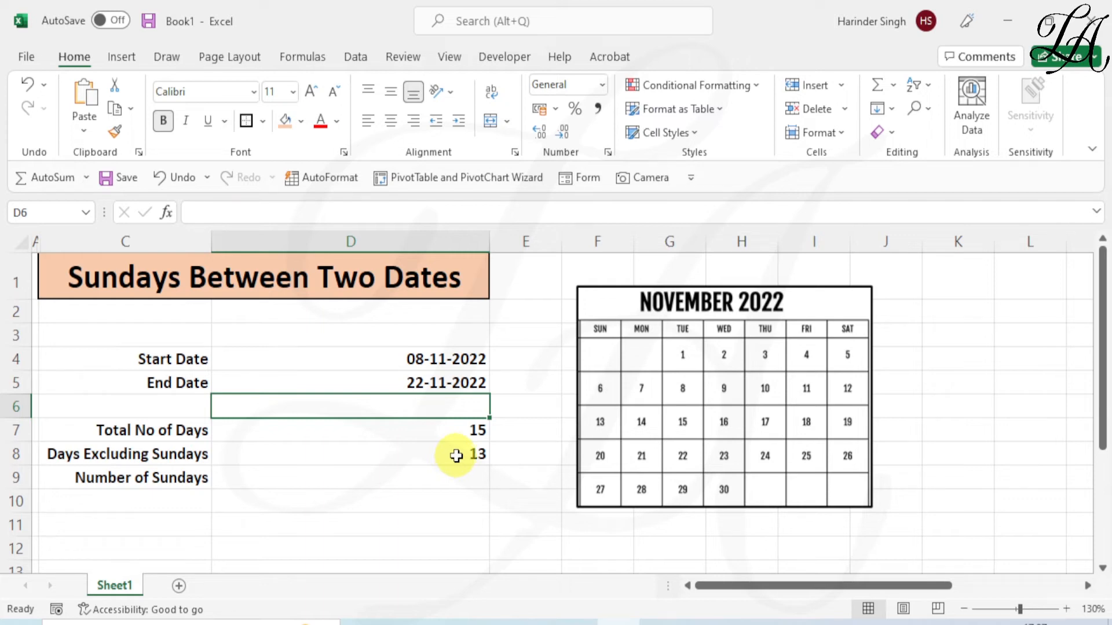
Calculate the number of Sundays in D9 by subtracting the days excluding Sundays from the total days with =D7-D8.
left_click(405, 477)
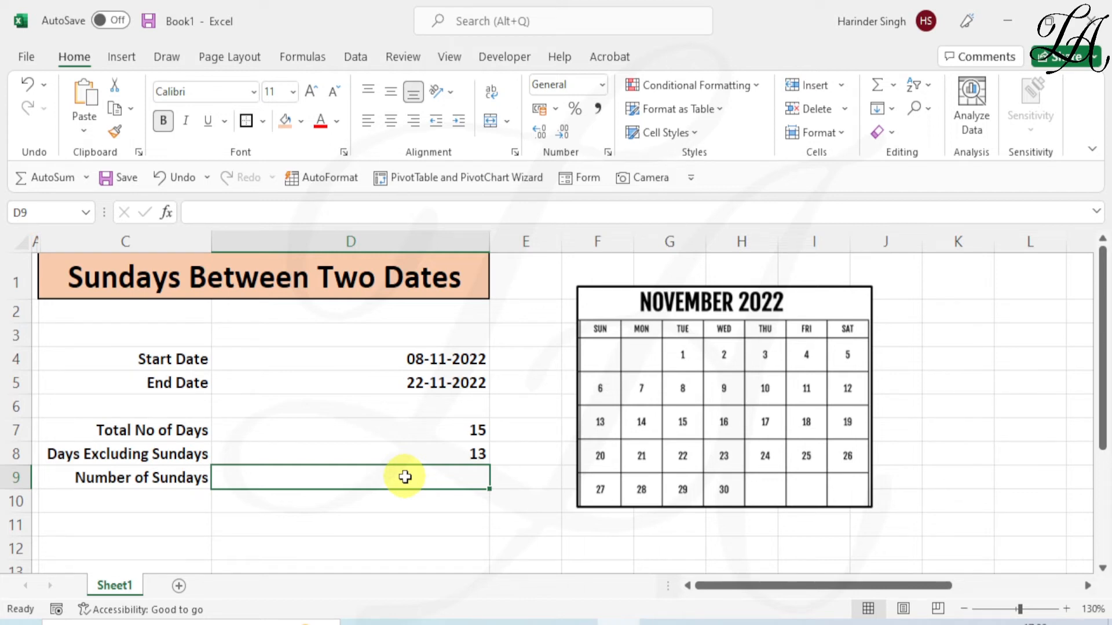
type("=")
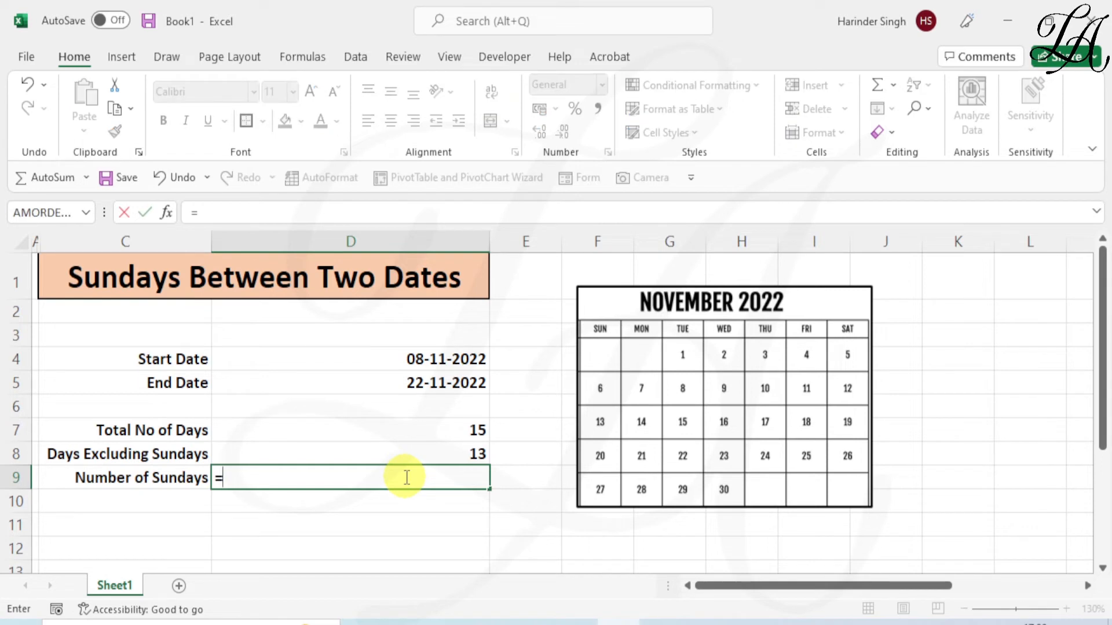
left_click(419, 428)
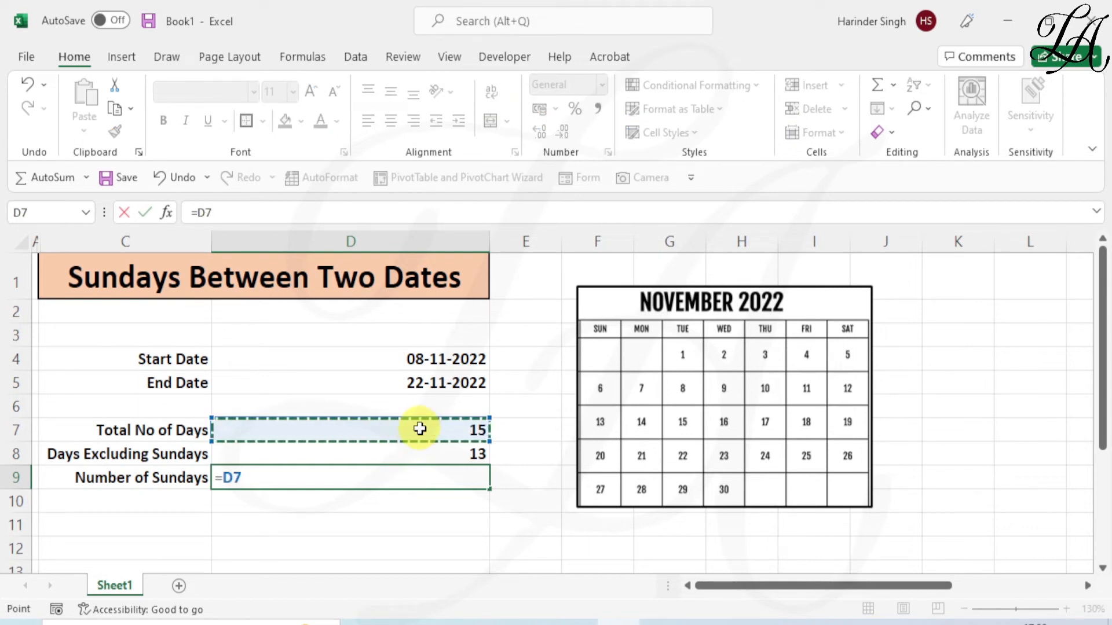
type("-")
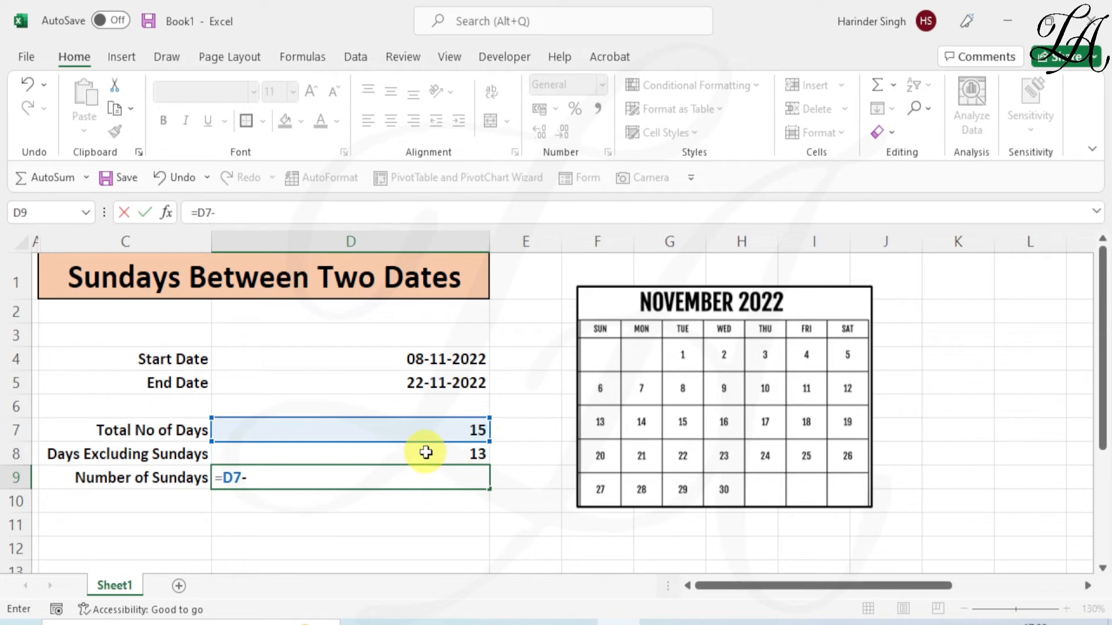
left_click(425, 452)
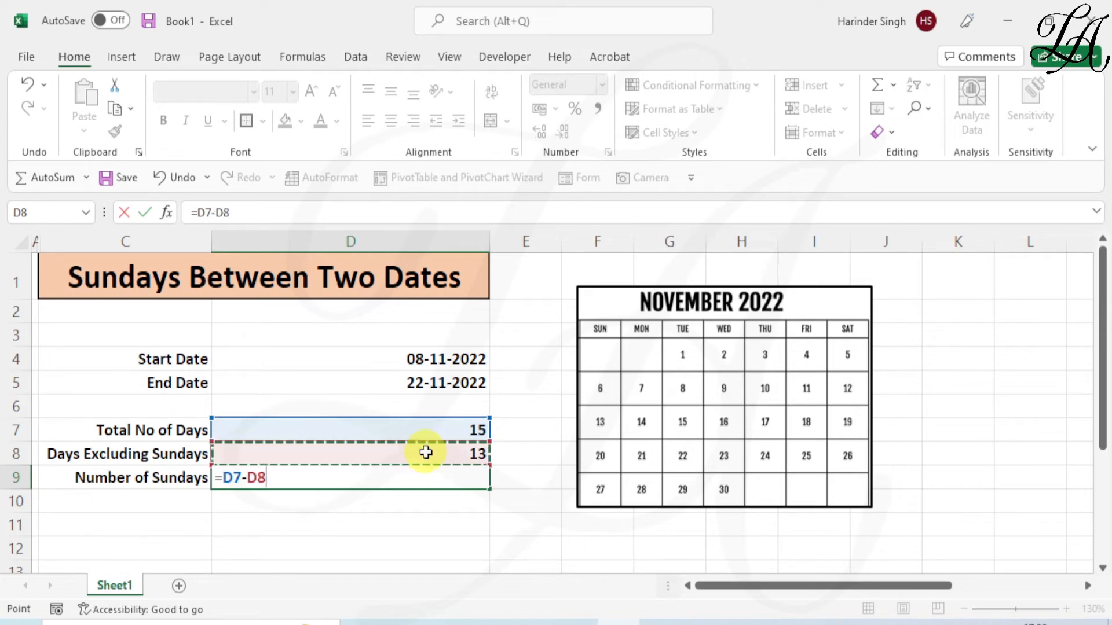
key("Return")
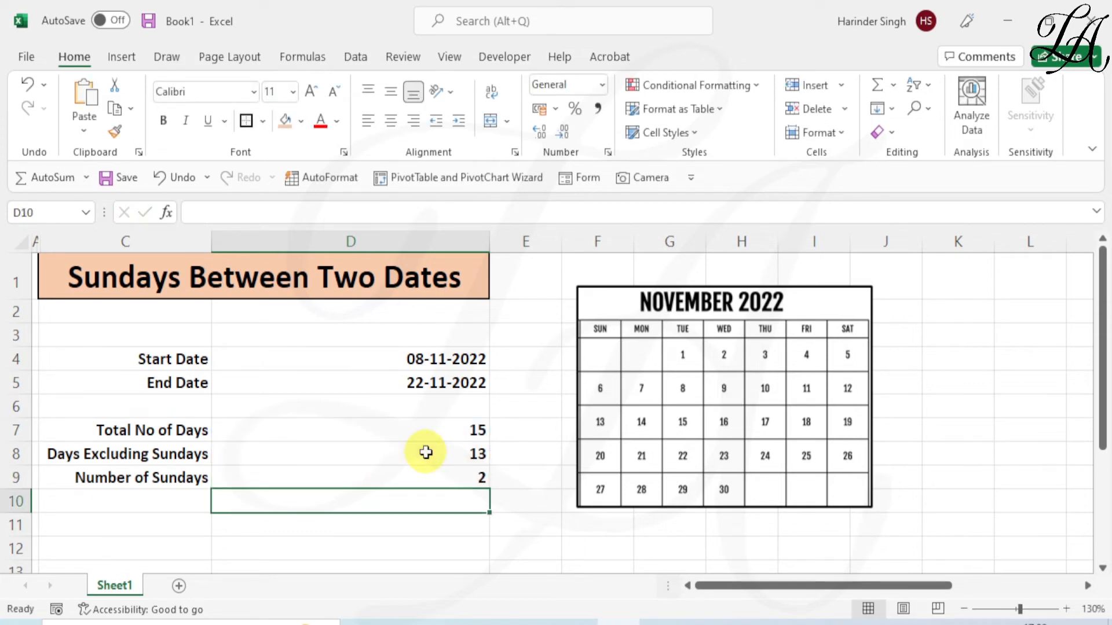
left_click(474, 479)
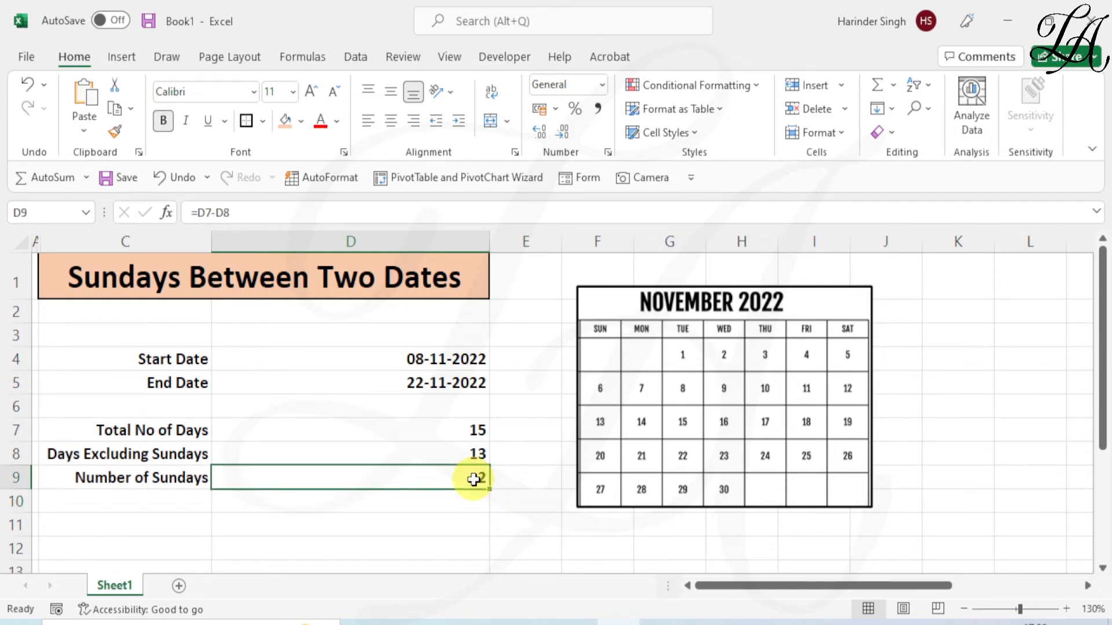
left_click(687, 395)
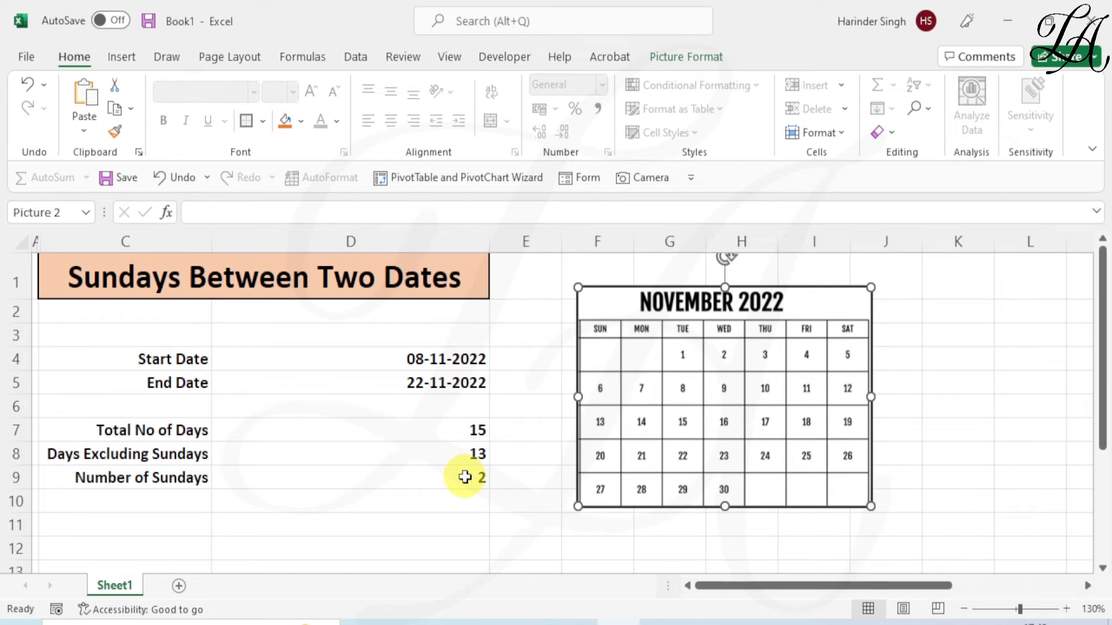
Calculate the number of Sundays in D10 with the single formula =D5-D4+1-NETWORKDAYS.INTL(D4,D5,11), using the Sunday-only weekend option.
left_click(355, 500)
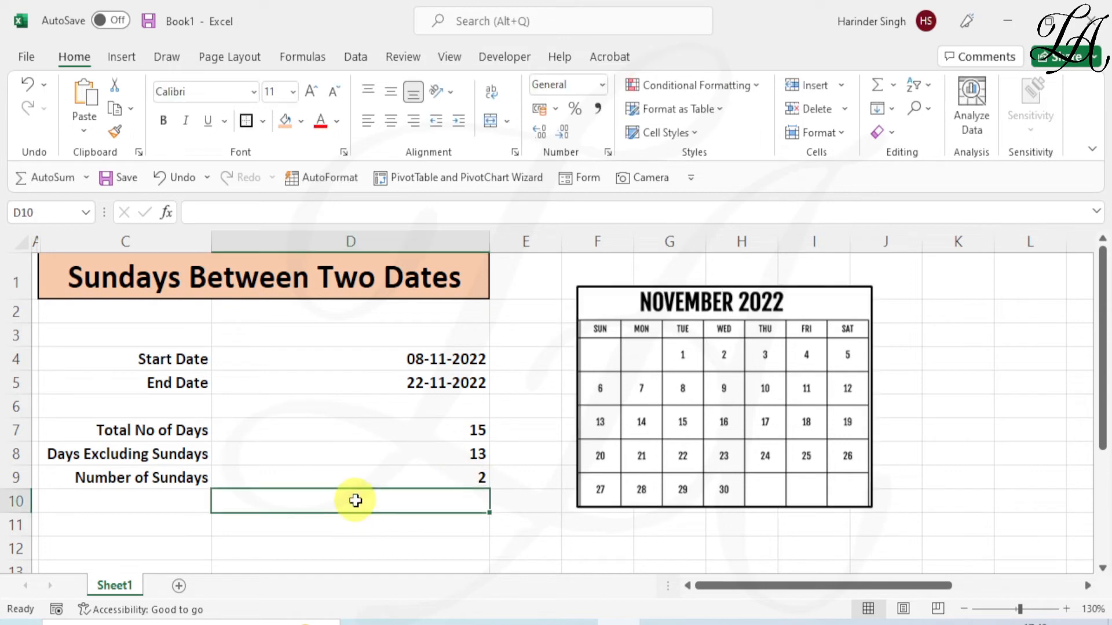
type("=")
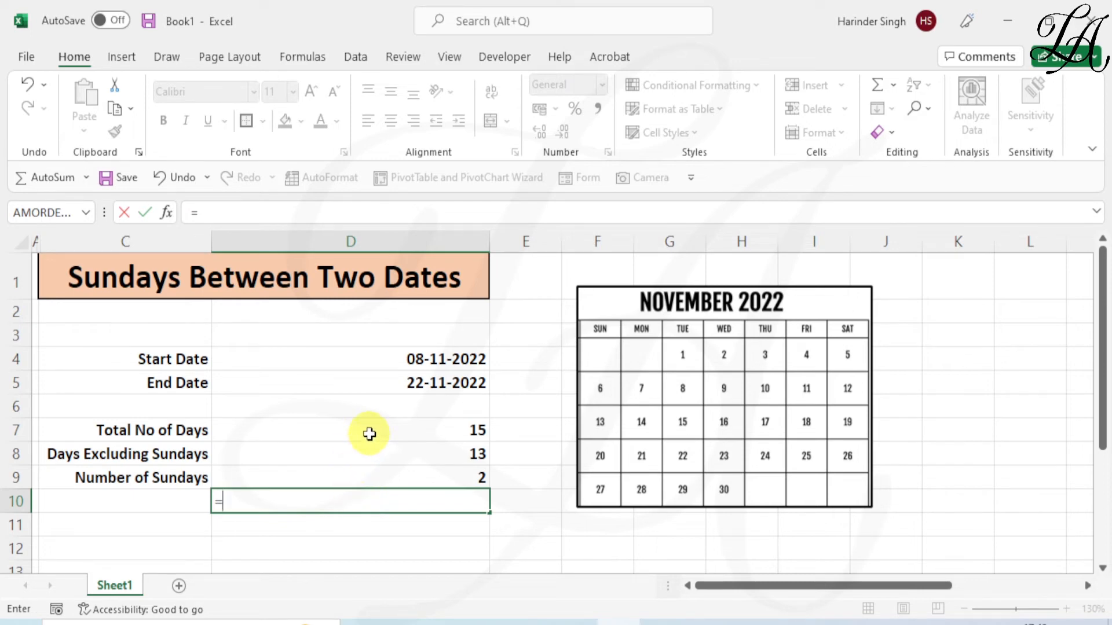
left_click(373, 390)
type("-")
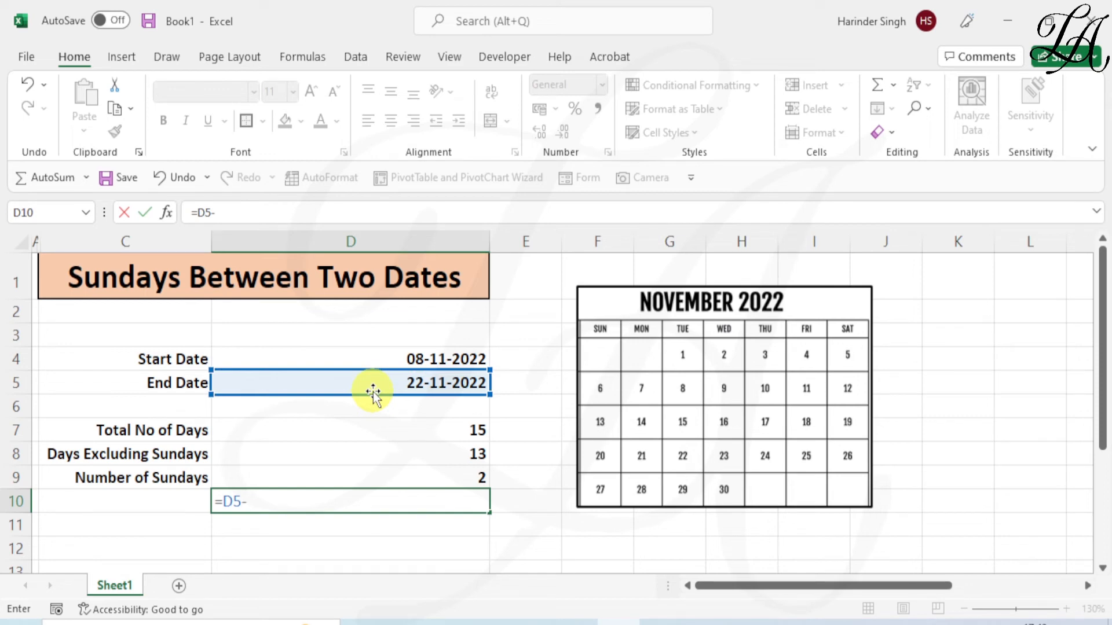
left_click(385, 364)
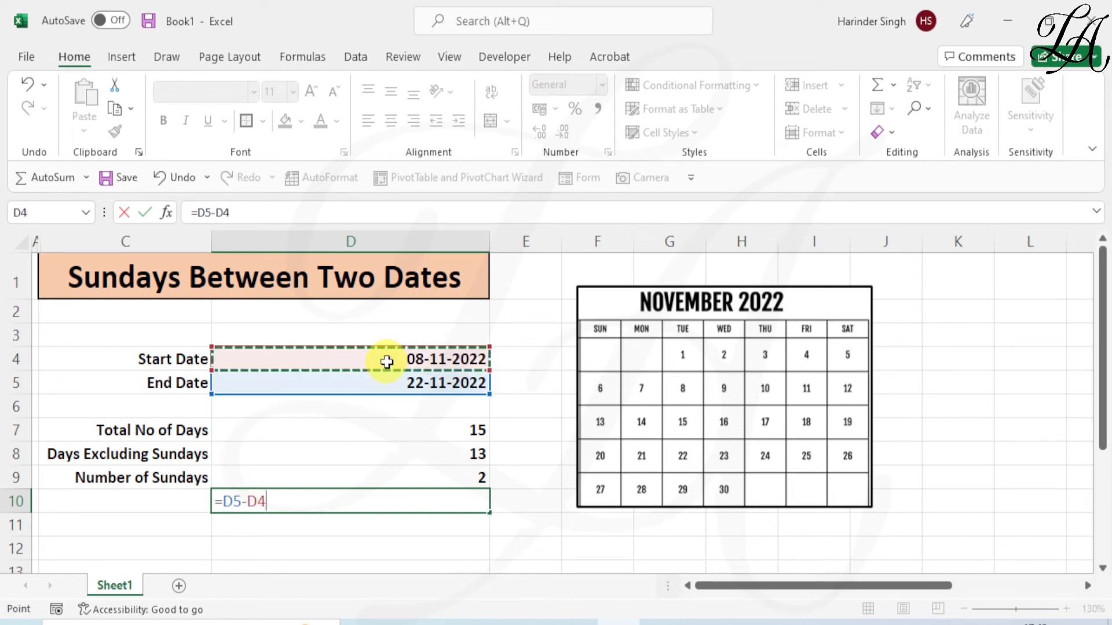
type("+")
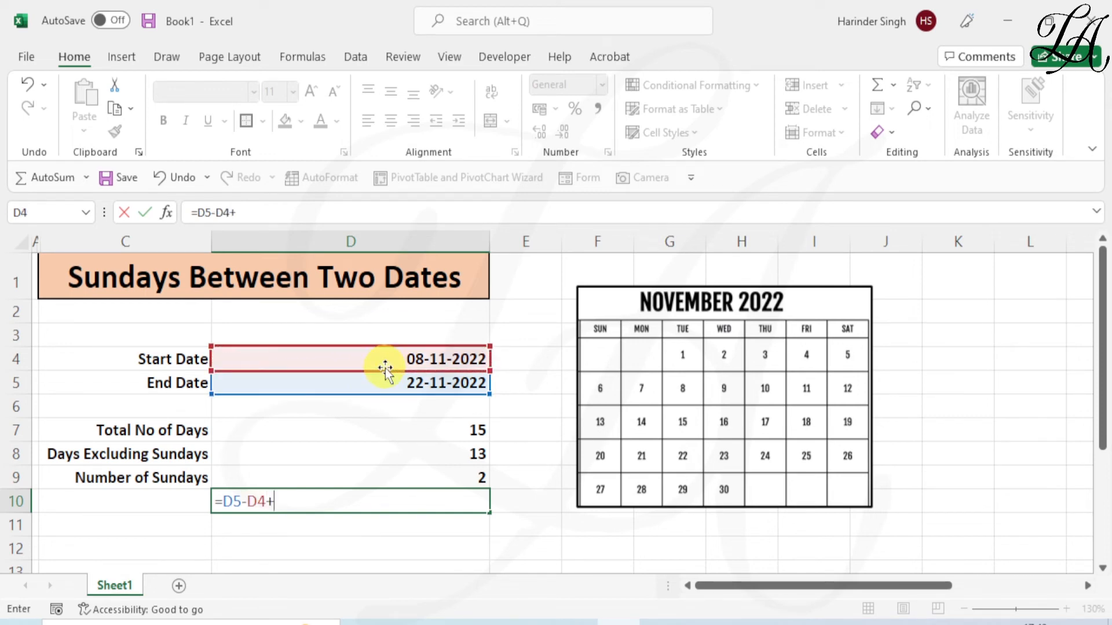
type("1-n")
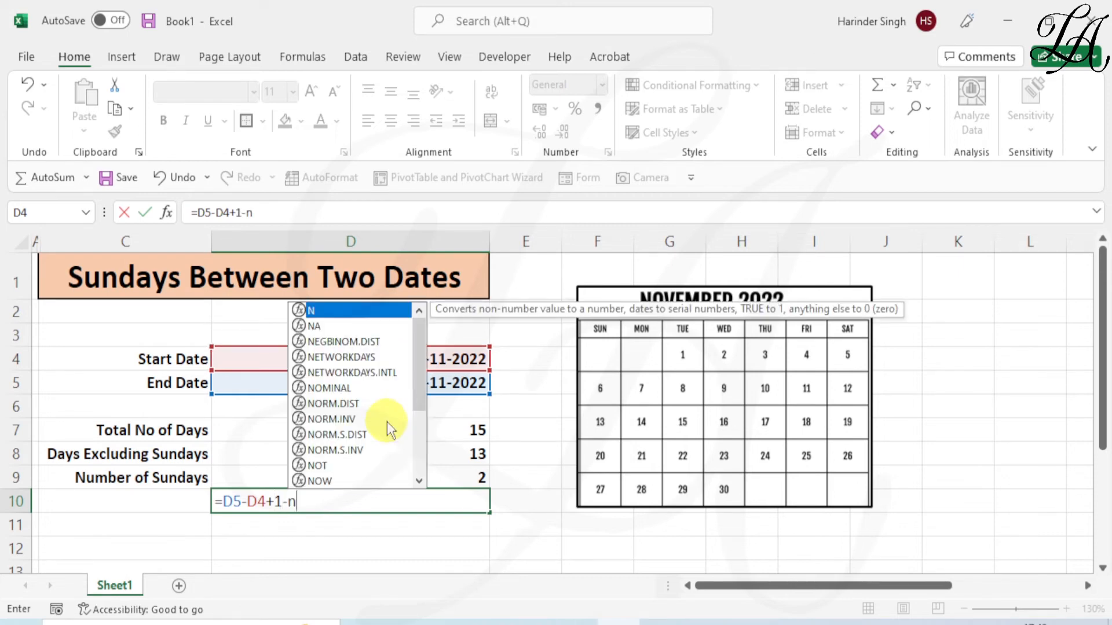
type("etw")
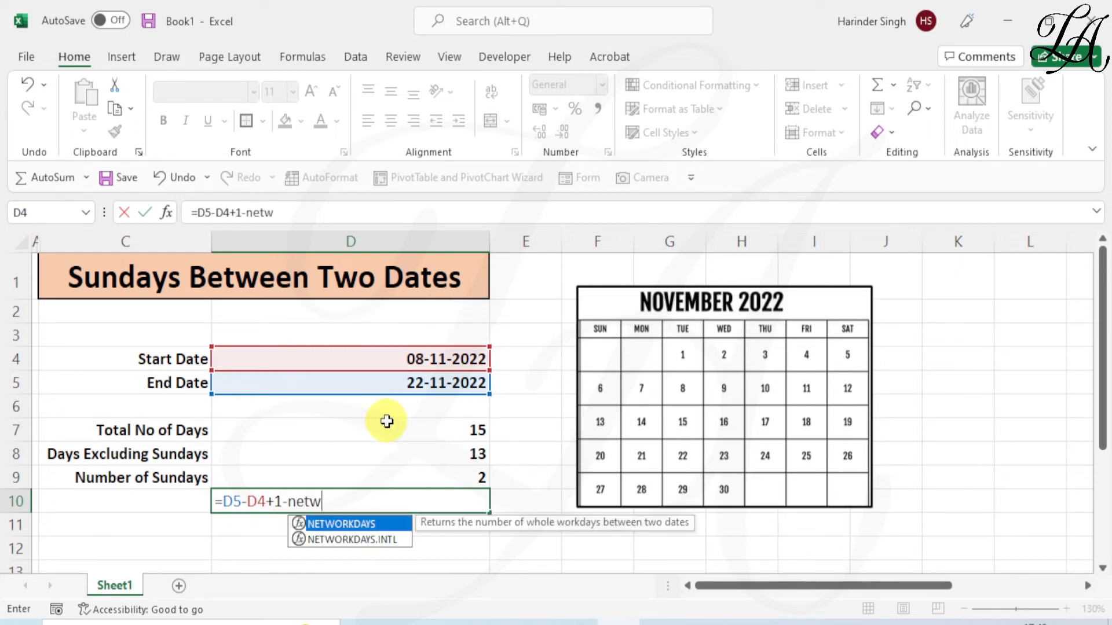
left_click(381, 541)
double_click(380, 544)
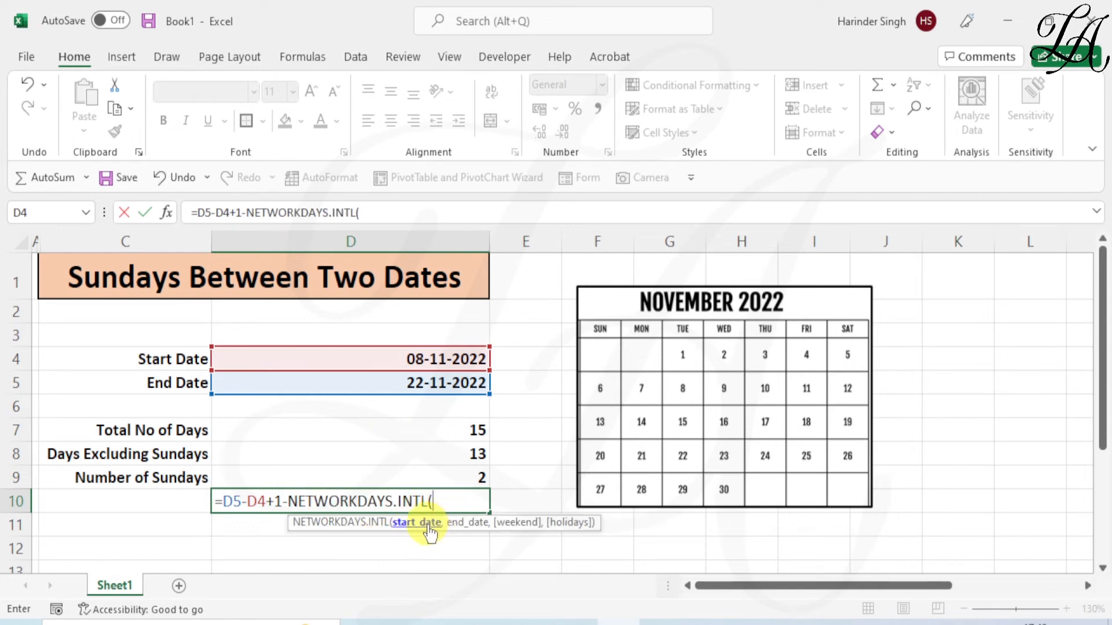
left_click(342, 359)
type(",")
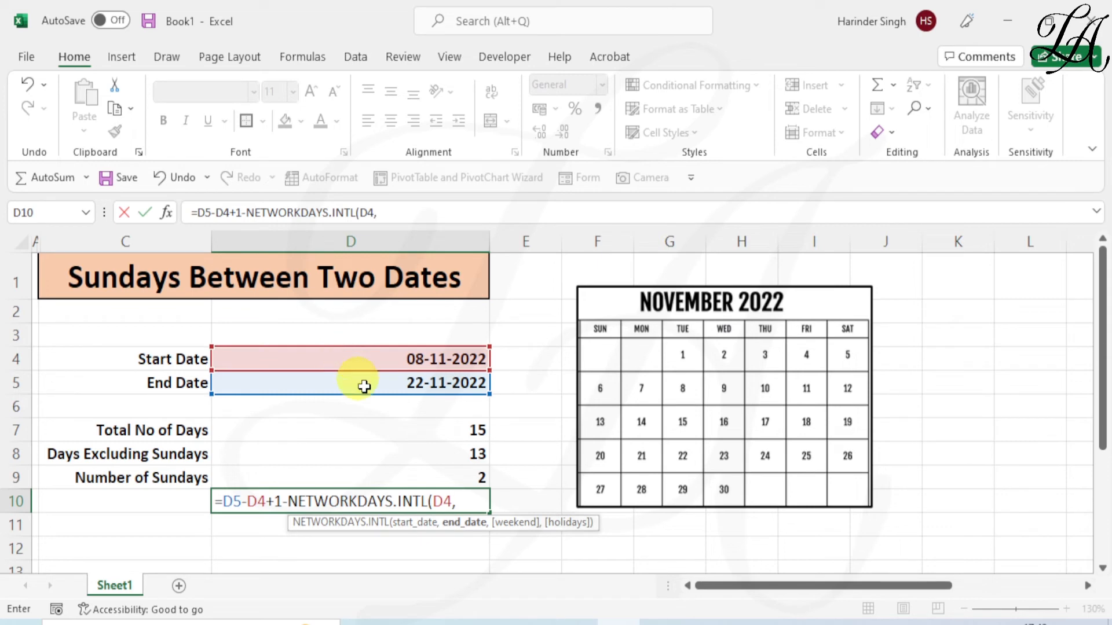
left_click(397, 385)
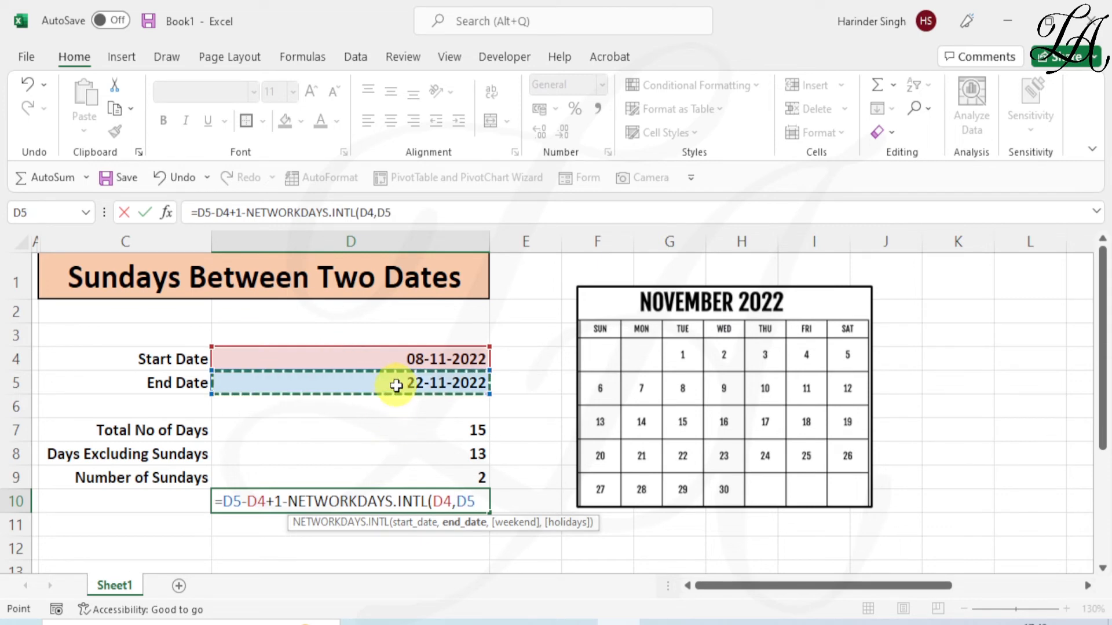
type(",")
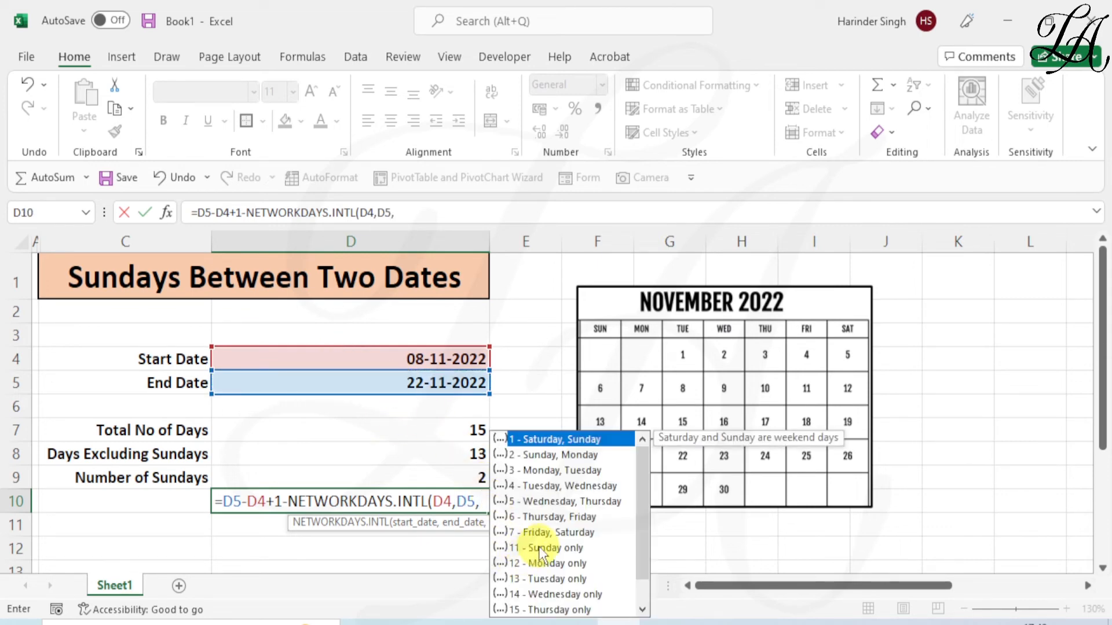
type("11")
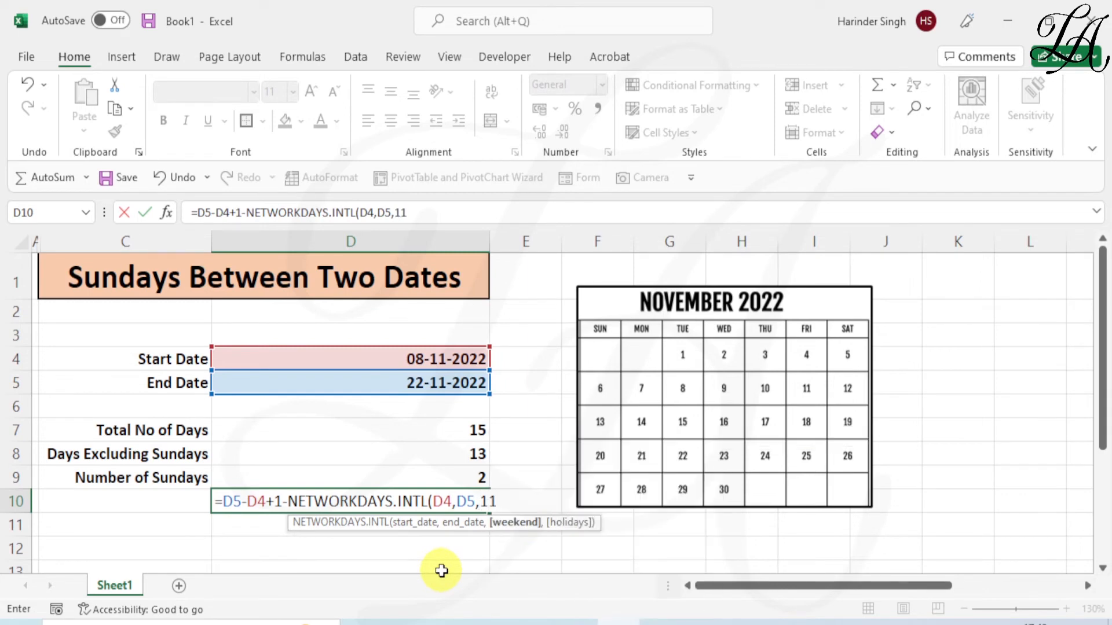
type(")")
key("Return")
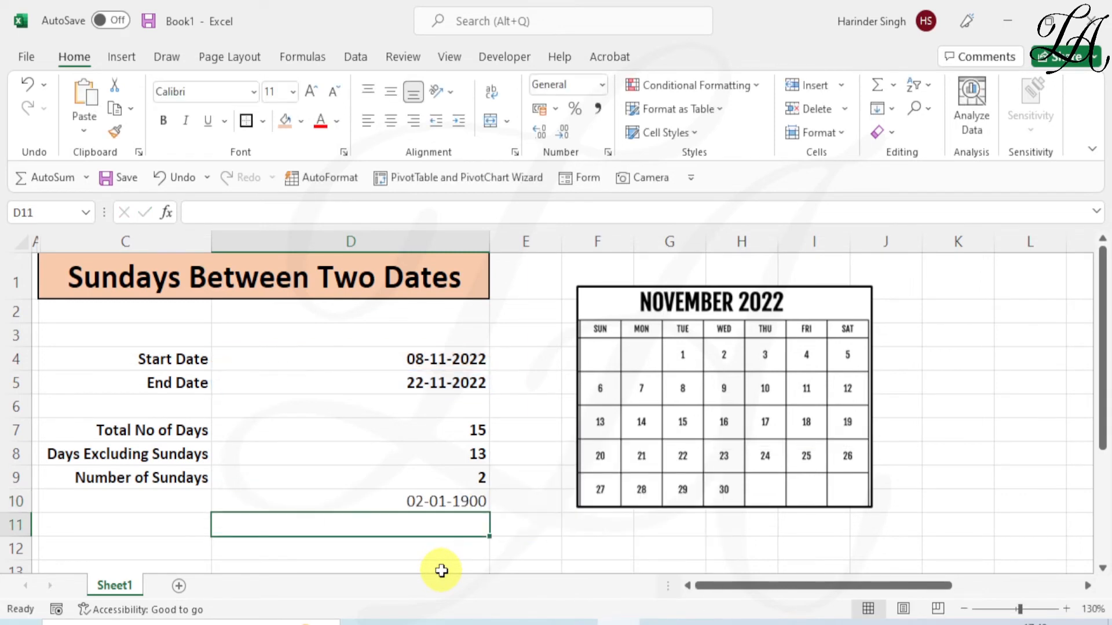
Change the number format of the combined formula's result in D10 to General.
left_click(449, 503)
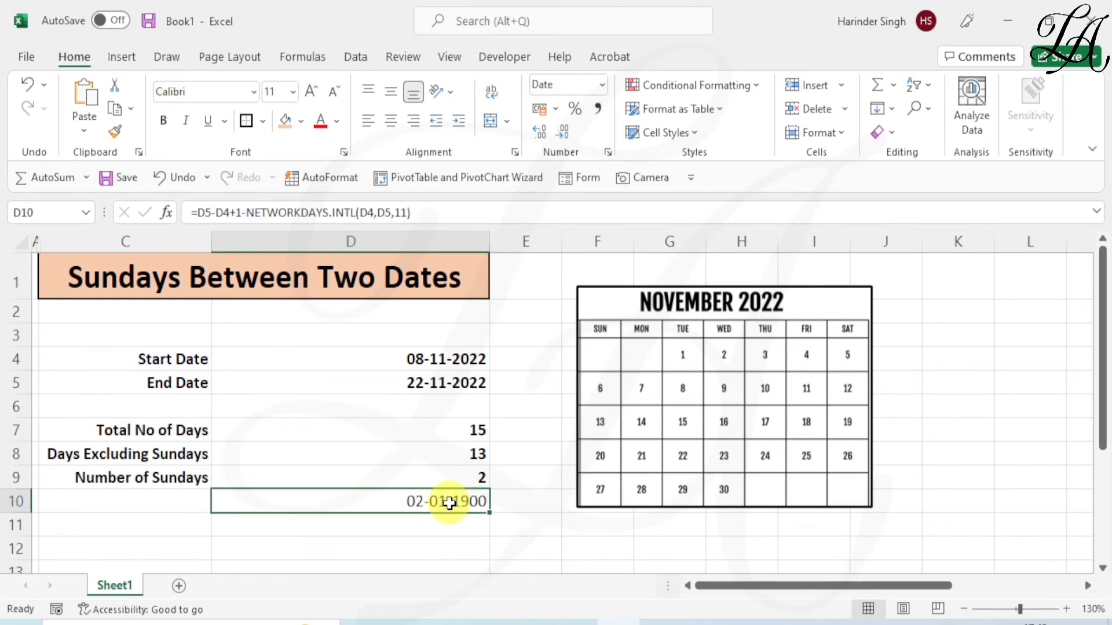
left_click(603, 84)
left_click(595, 116)
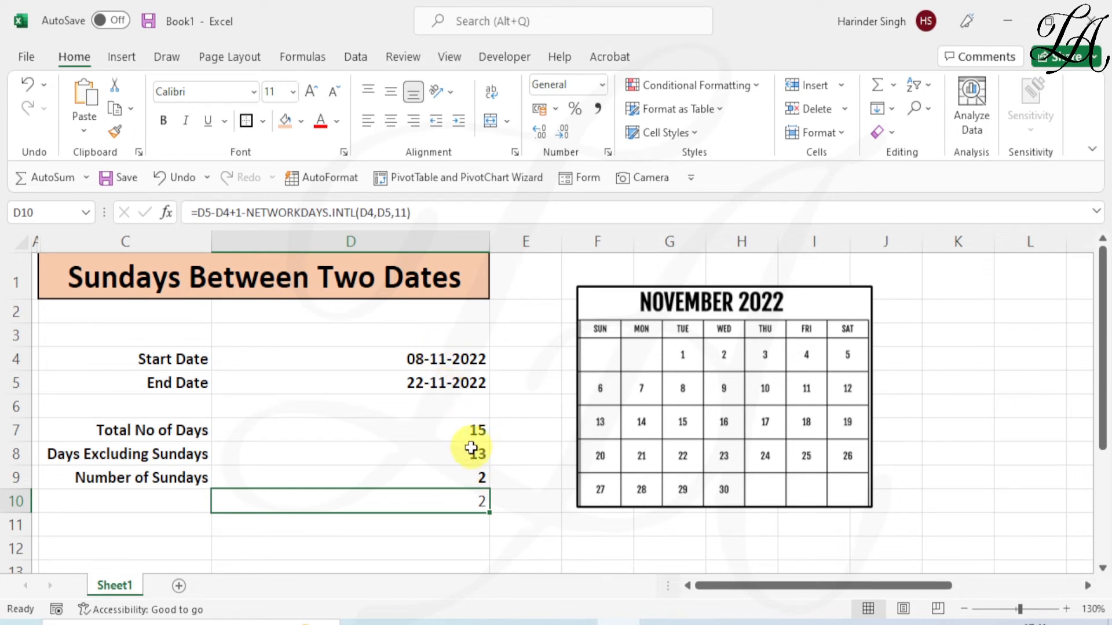
Clear the contents of the calculated cells D7:D10.
left_click_drag(466, 432, 473, 498)
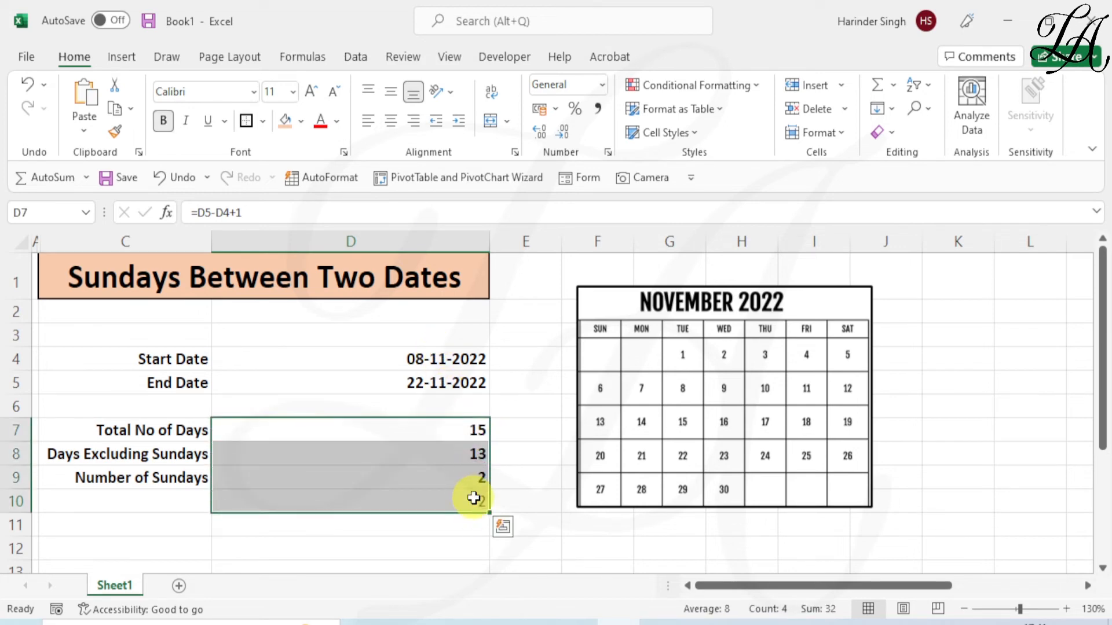
key("Delete")
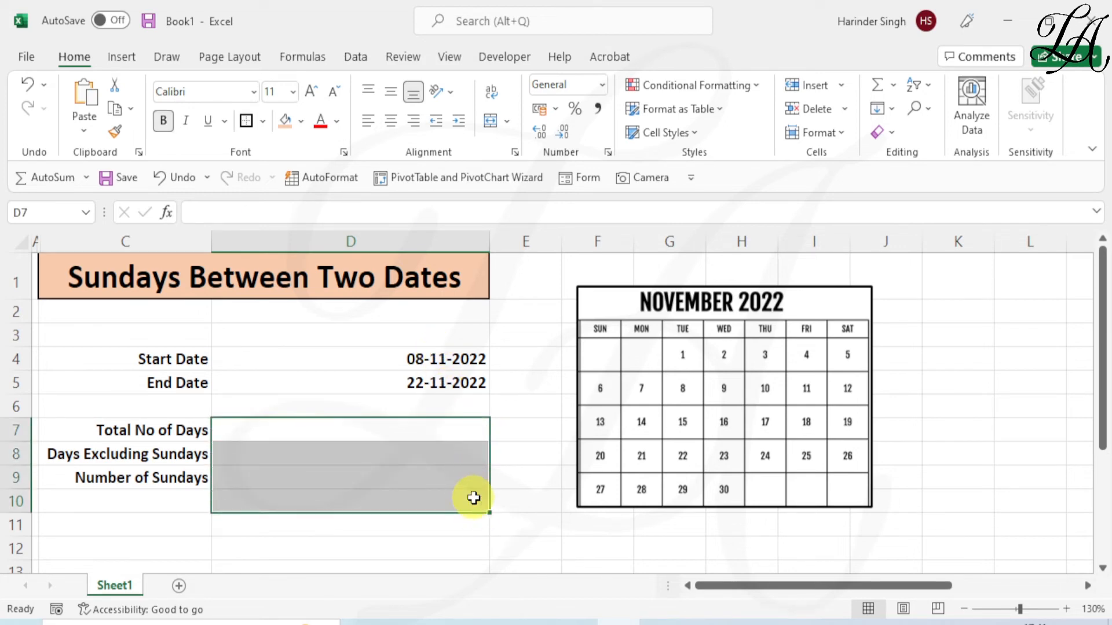
Set the start date in D4 to 2/1/2023 and the end date in D5 to 30/1/2023.
left_click(435, 360)
left_click(440, 382)
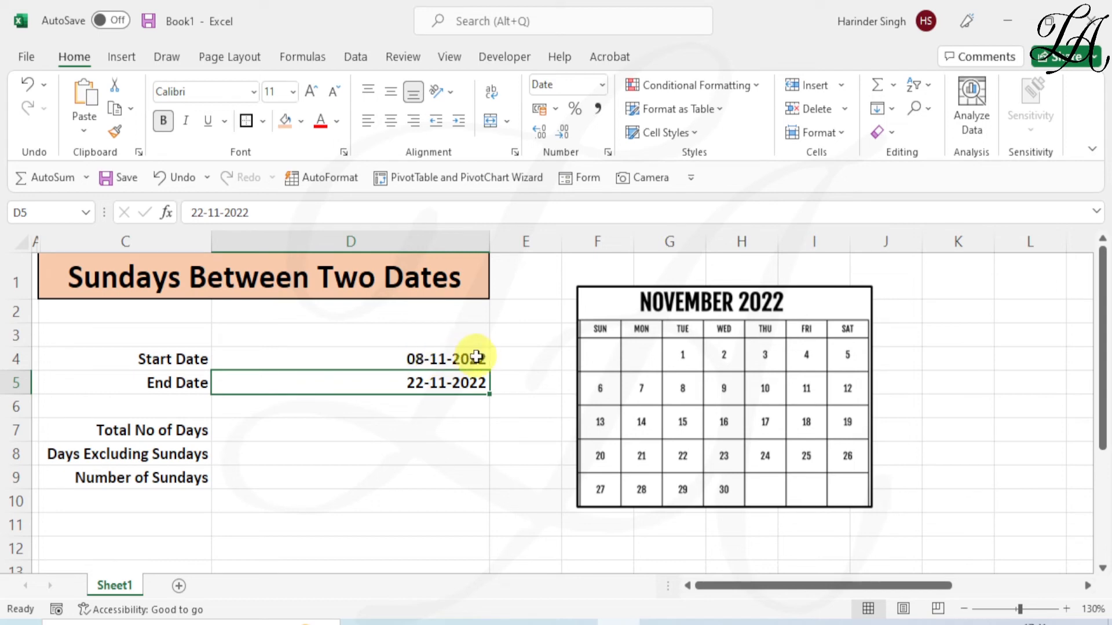
left_click(462, 367)
left_click_drag(461, 367, 462, 379)
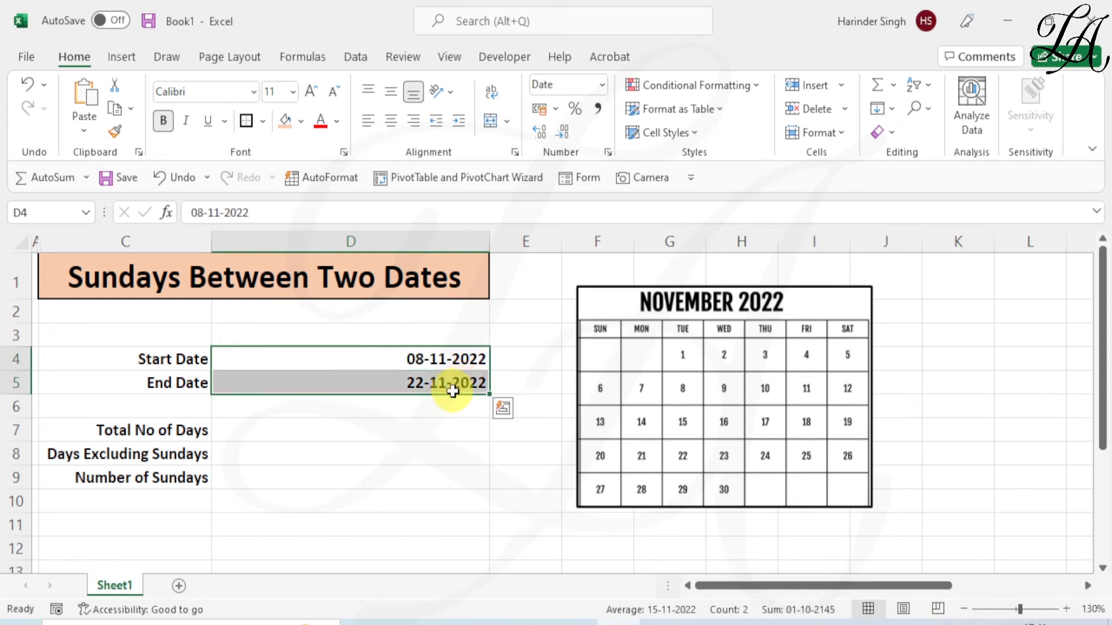
type("2/")
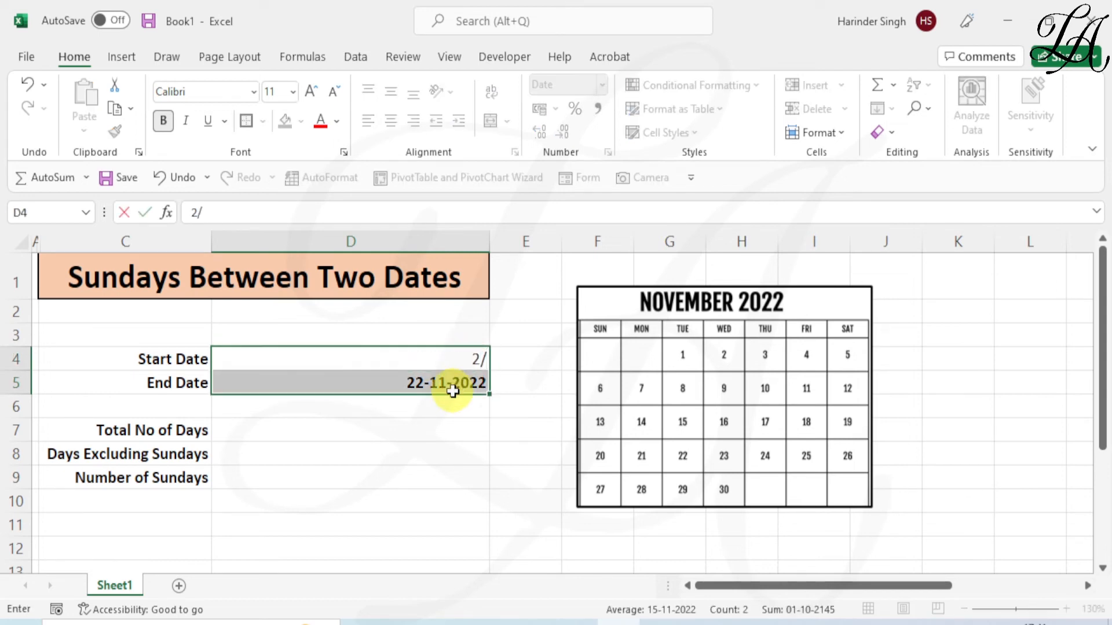
type("1/2023")
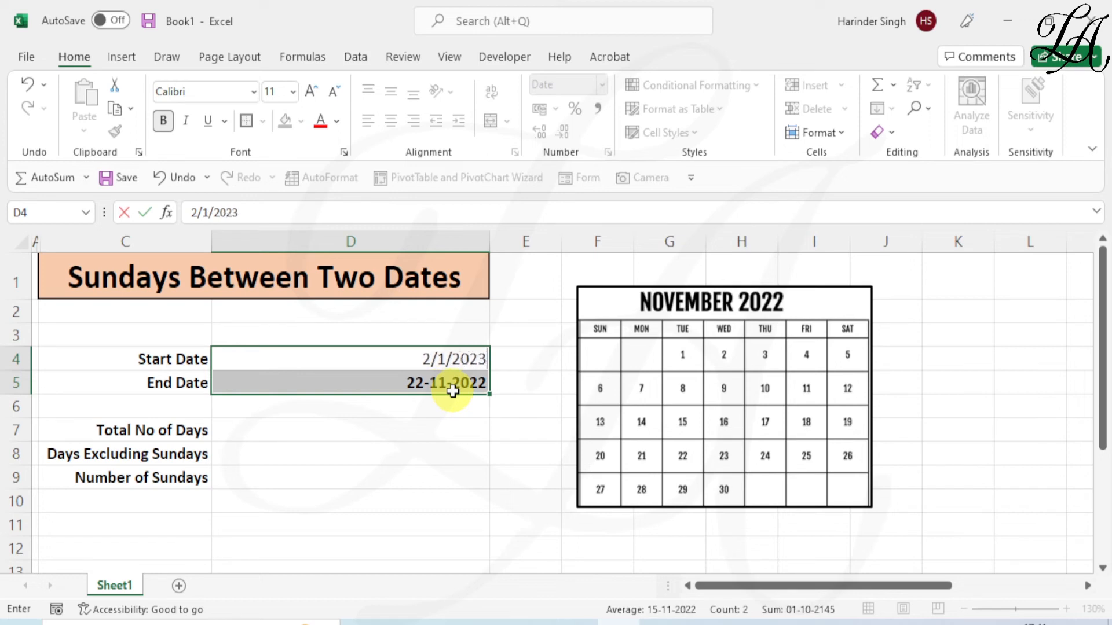
left_click(453, 391)
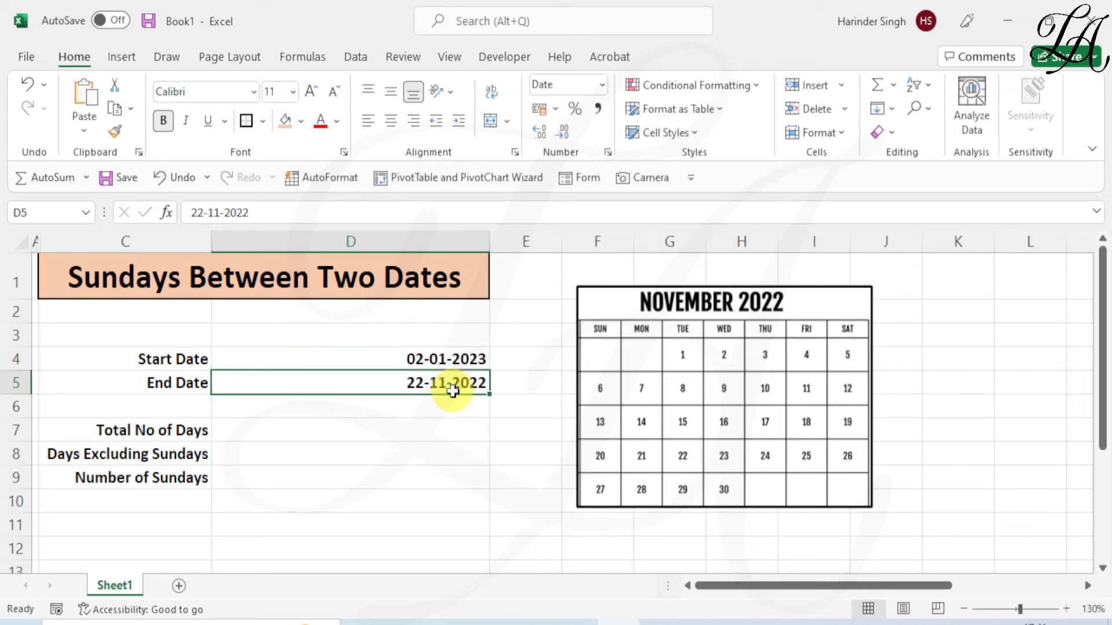
type("30")
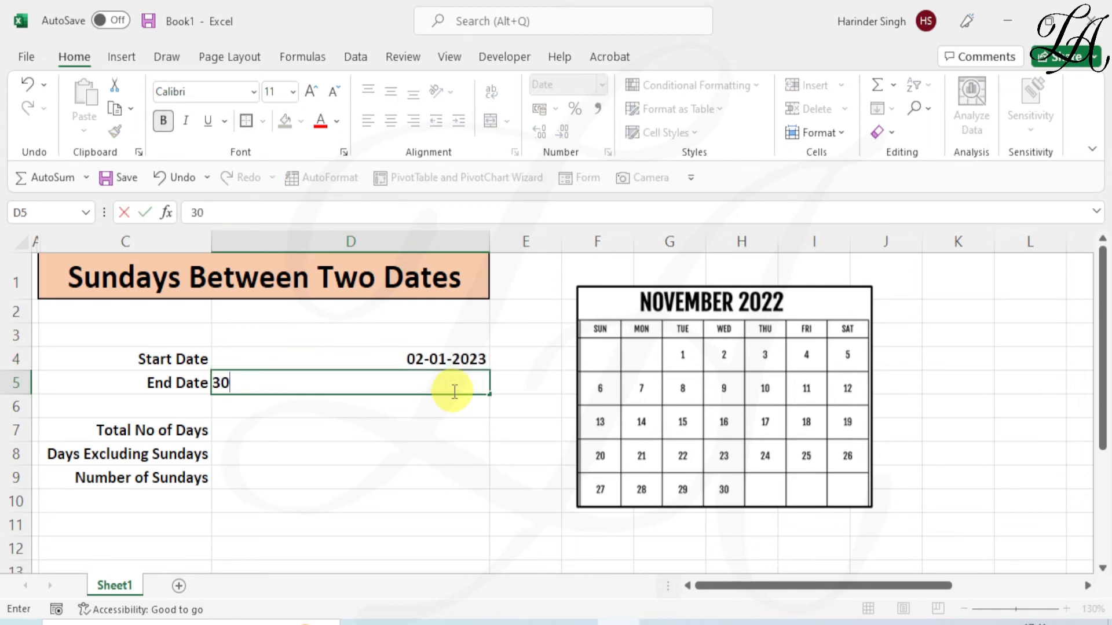
type("/1/2023")
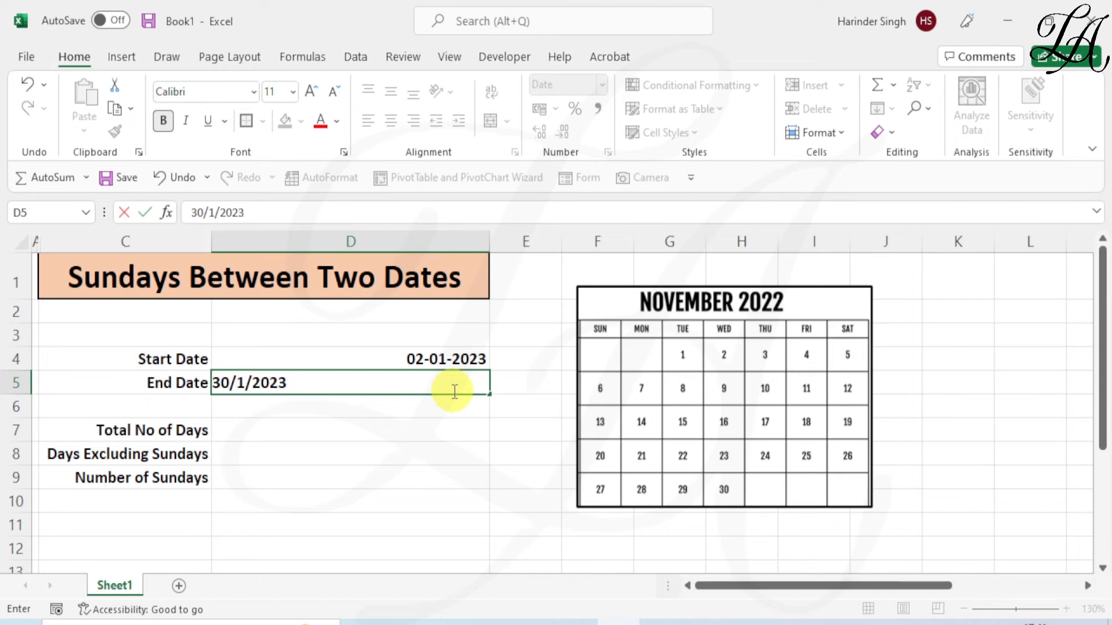
key("Return")
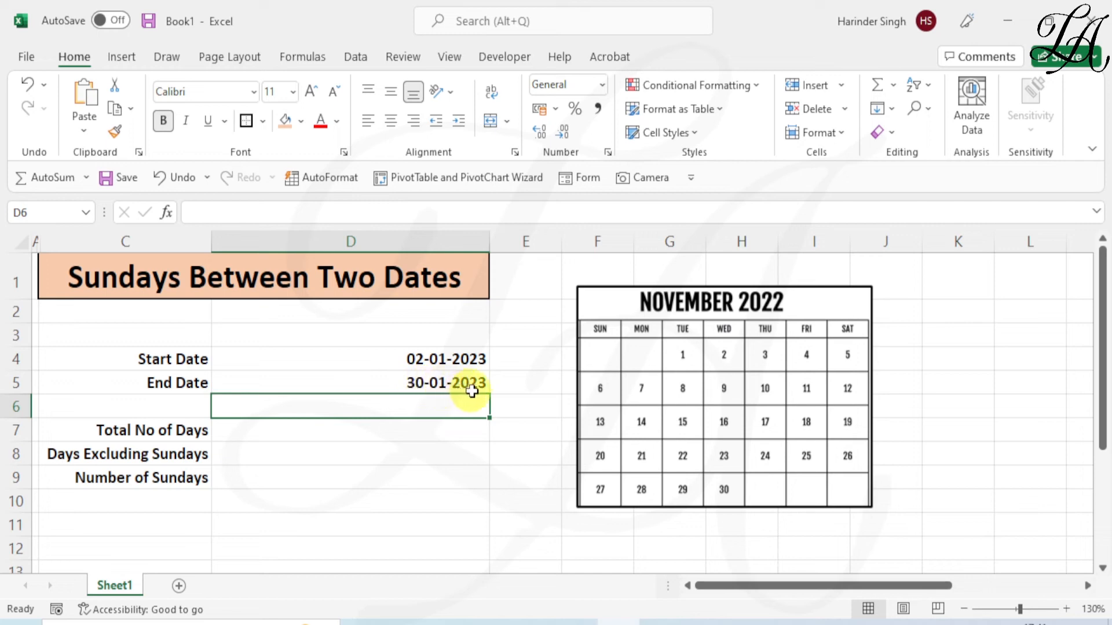
Change the label in C8 to "Days Excluding Saturday,Sundays".
left_click(176, 457)
double_click(211, 454)
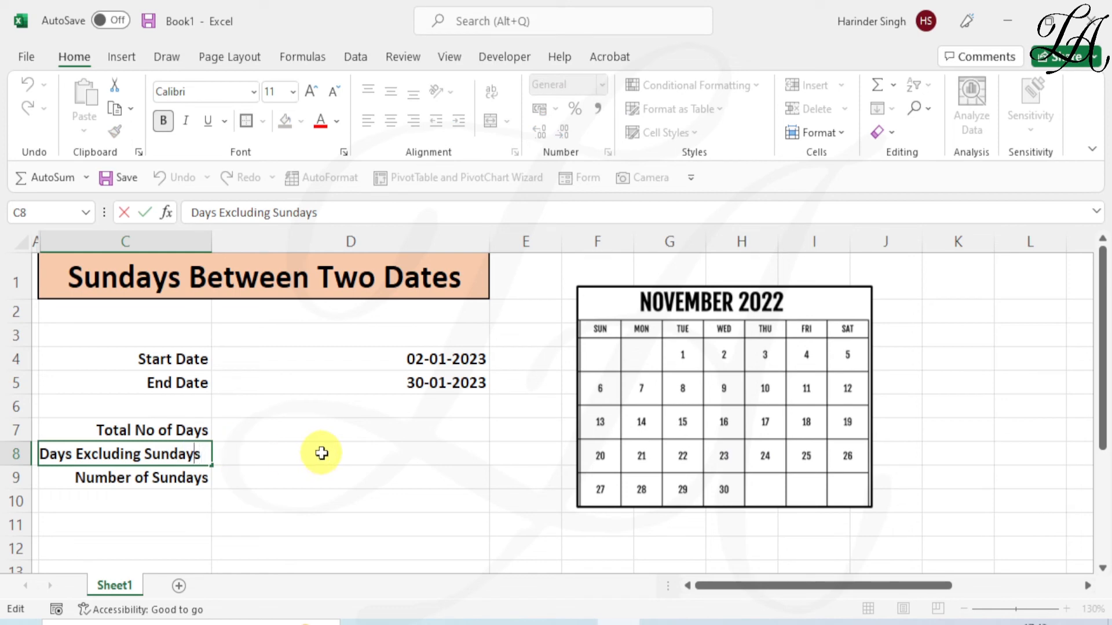
key("ctrl+Left")
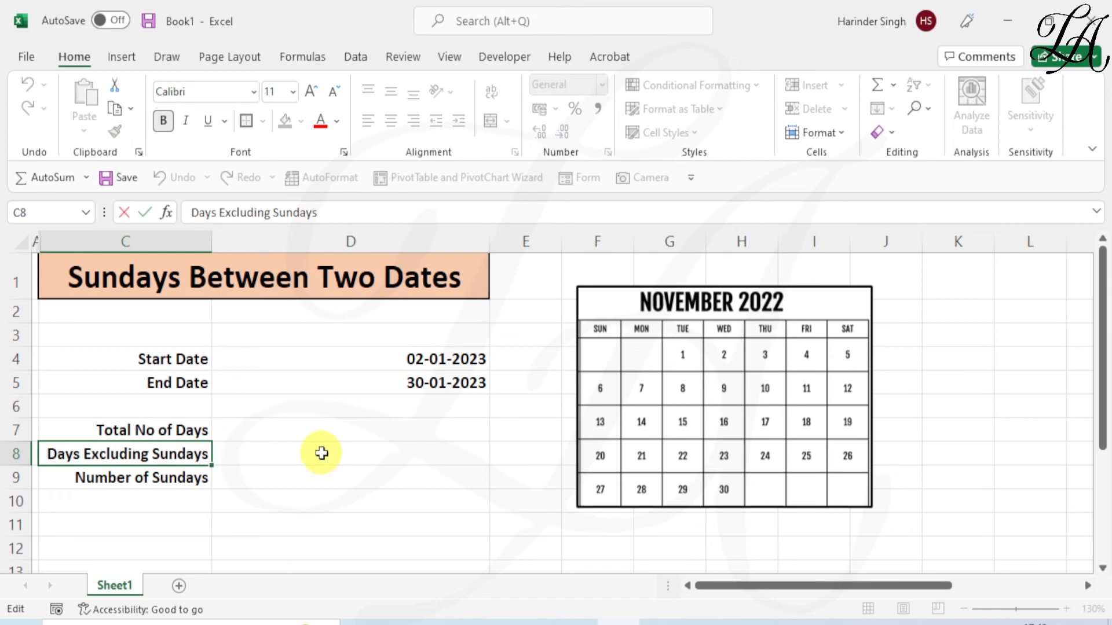
type("Saturday")
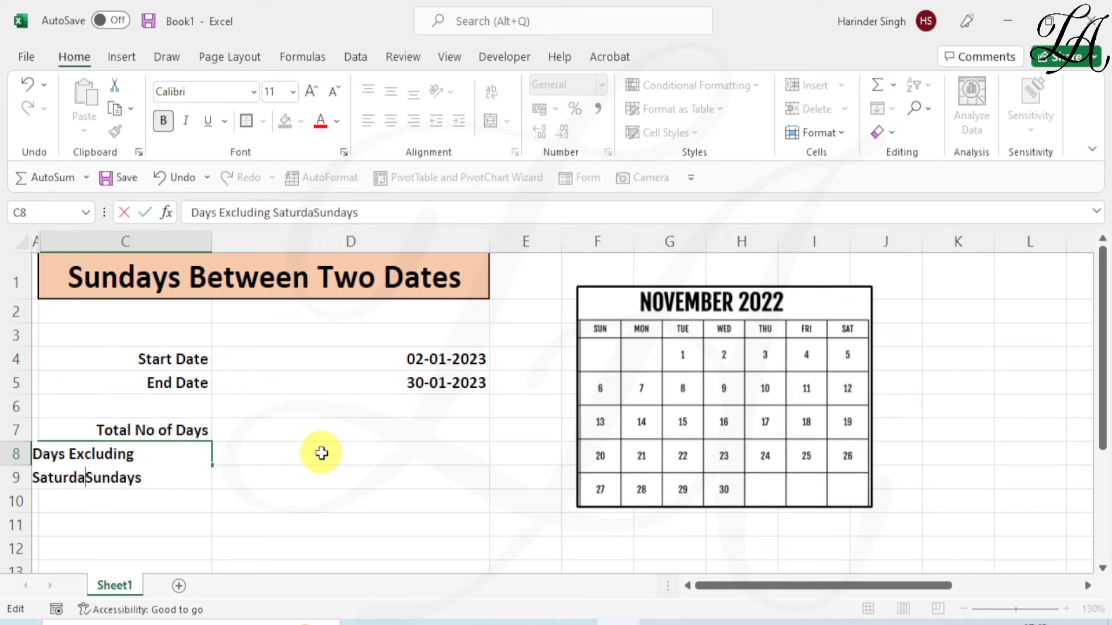
type(",")
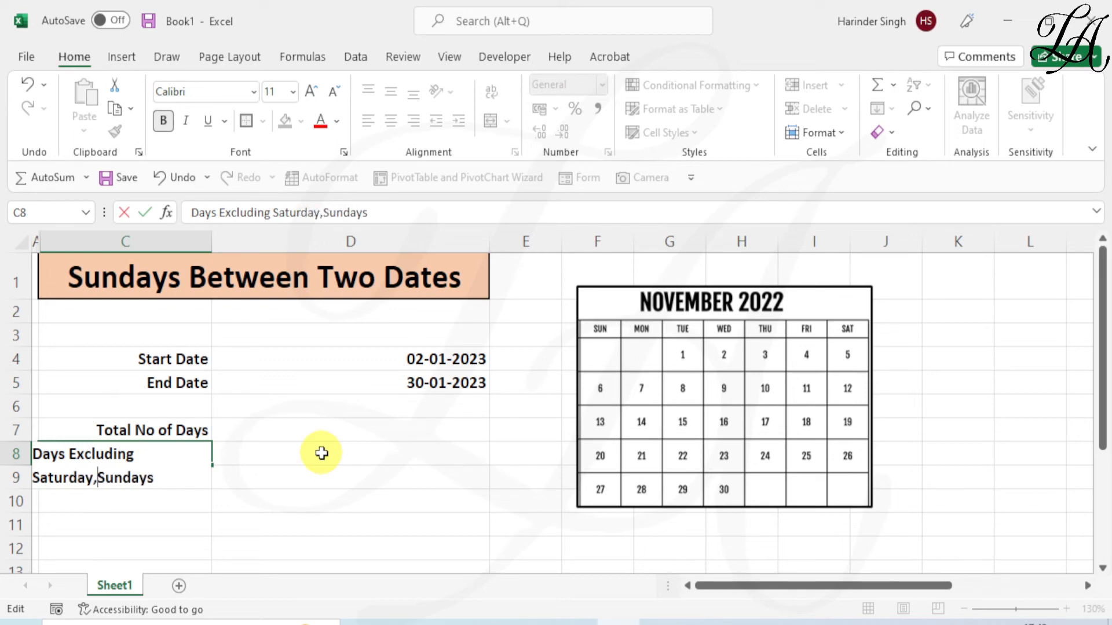
left_click(285, 460)
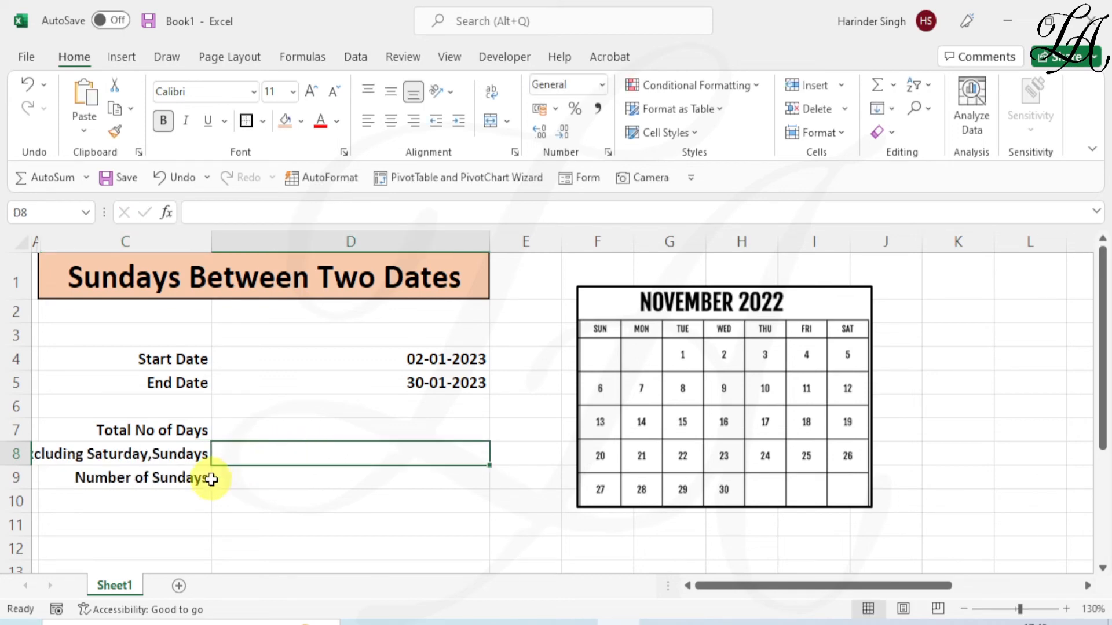
Change the label in C9 to "Number of Saturdays &Sundays".
left_click(177, 477)
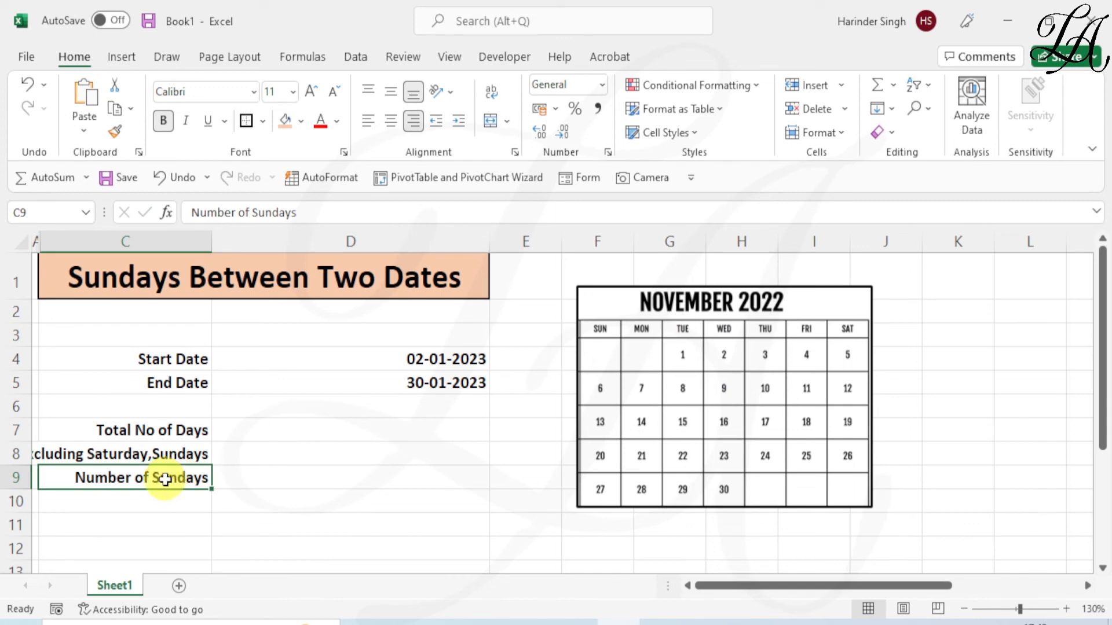
double_click(165, 480)
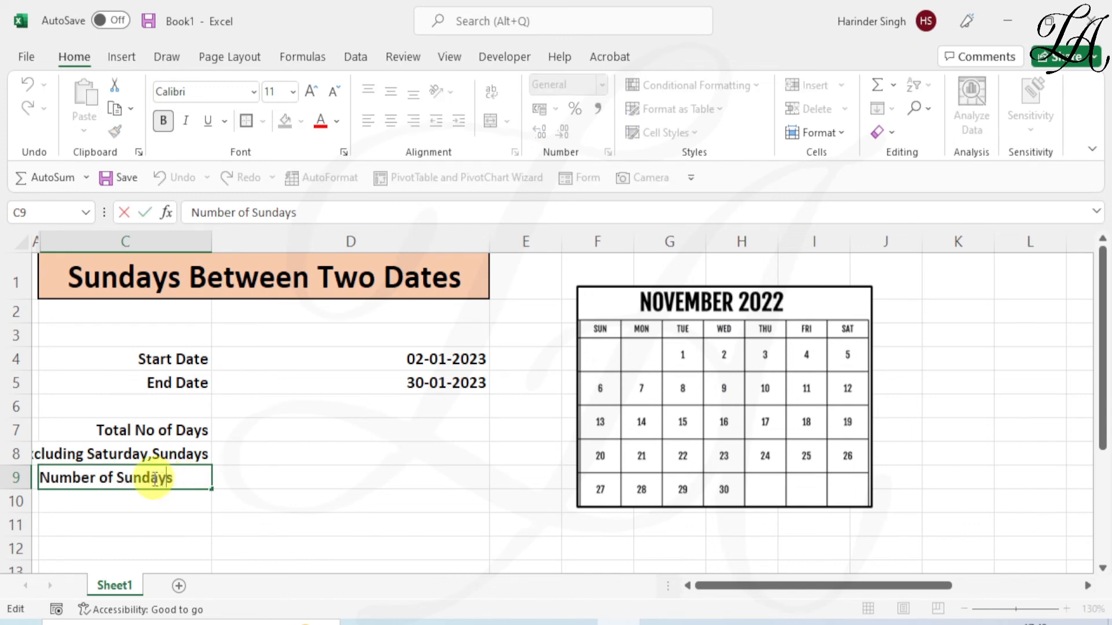
left_click(118, 477)
type("Satur")
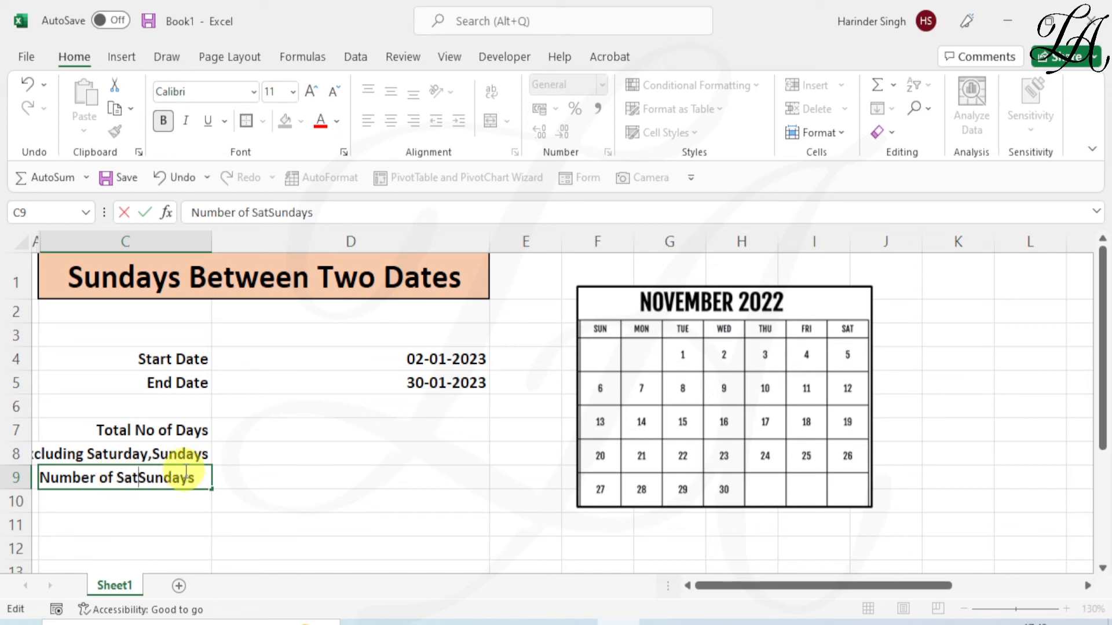
type("days ")
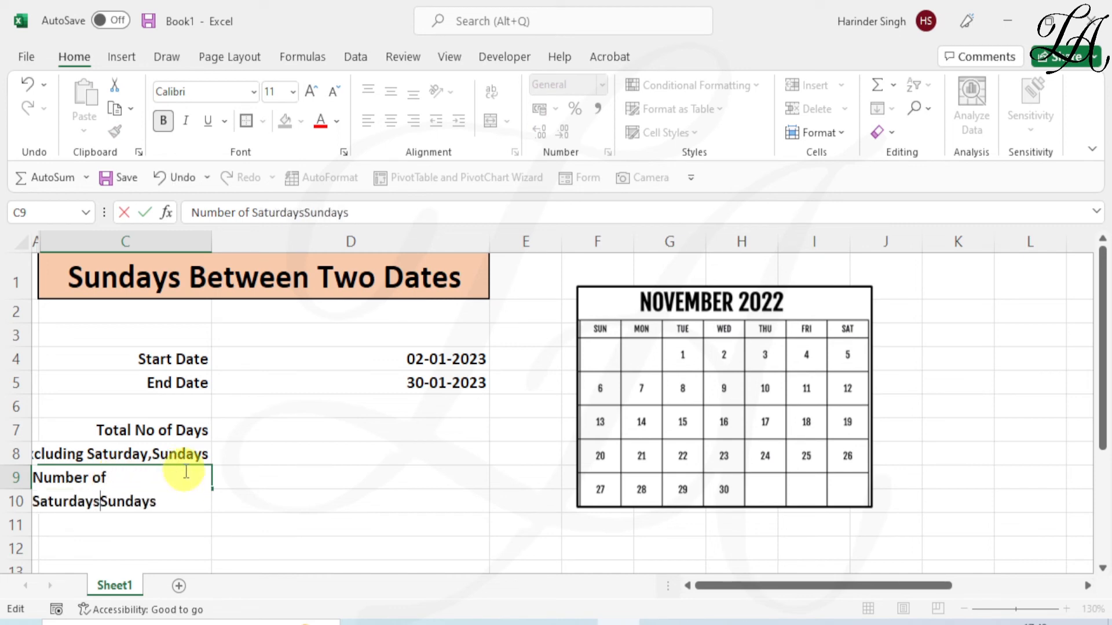
type("&")
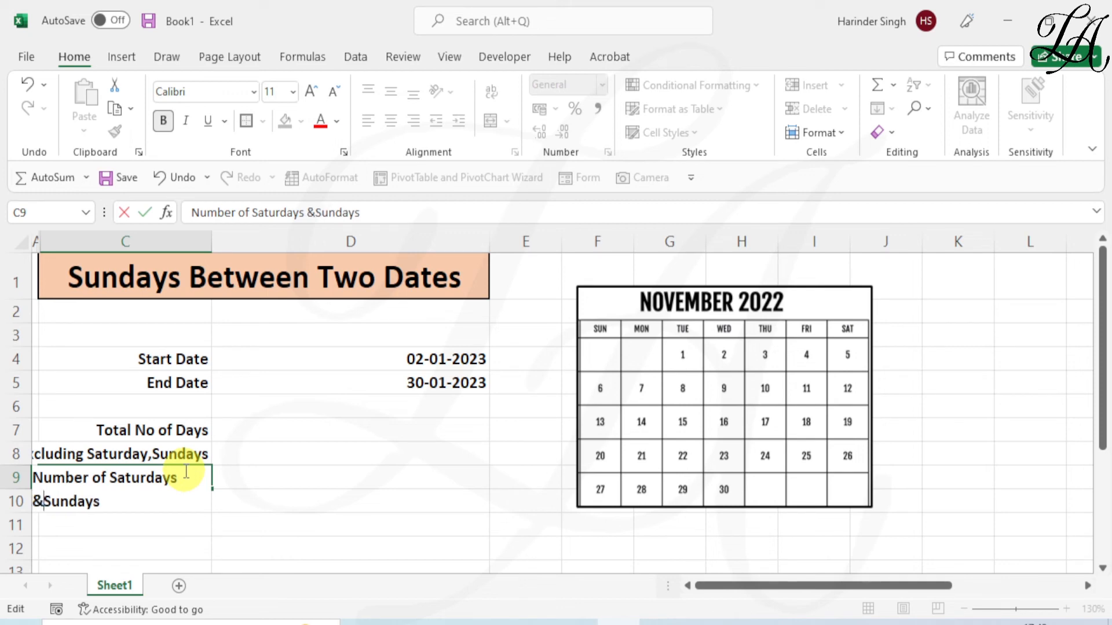
left_click(290, 430)
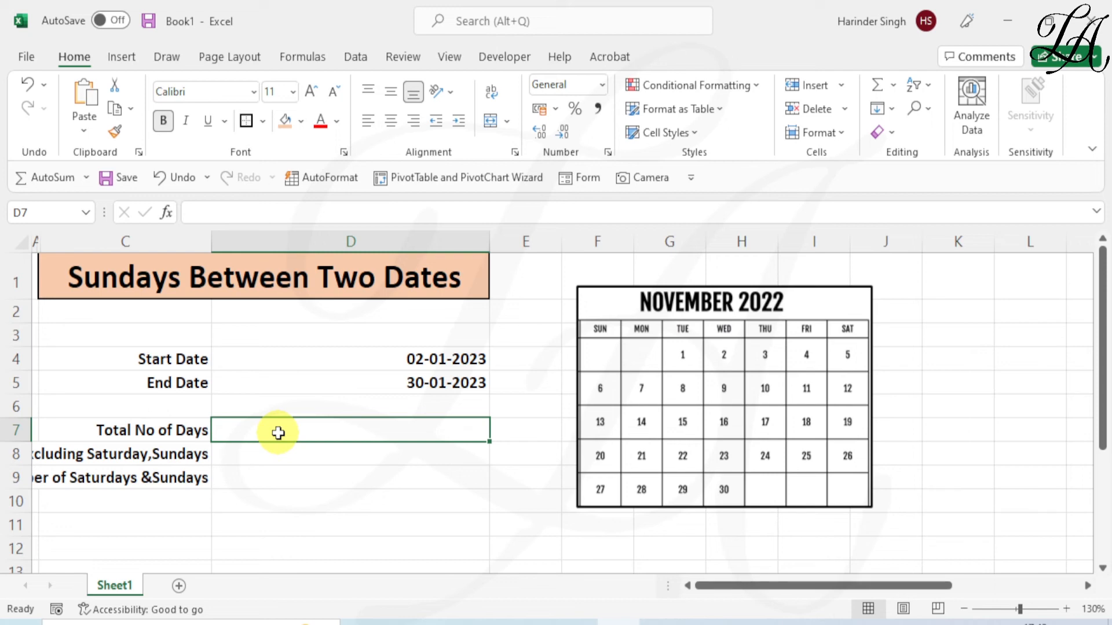
Calculate the total number of days in D7 with the formula =D5-D4+1.
type("=")
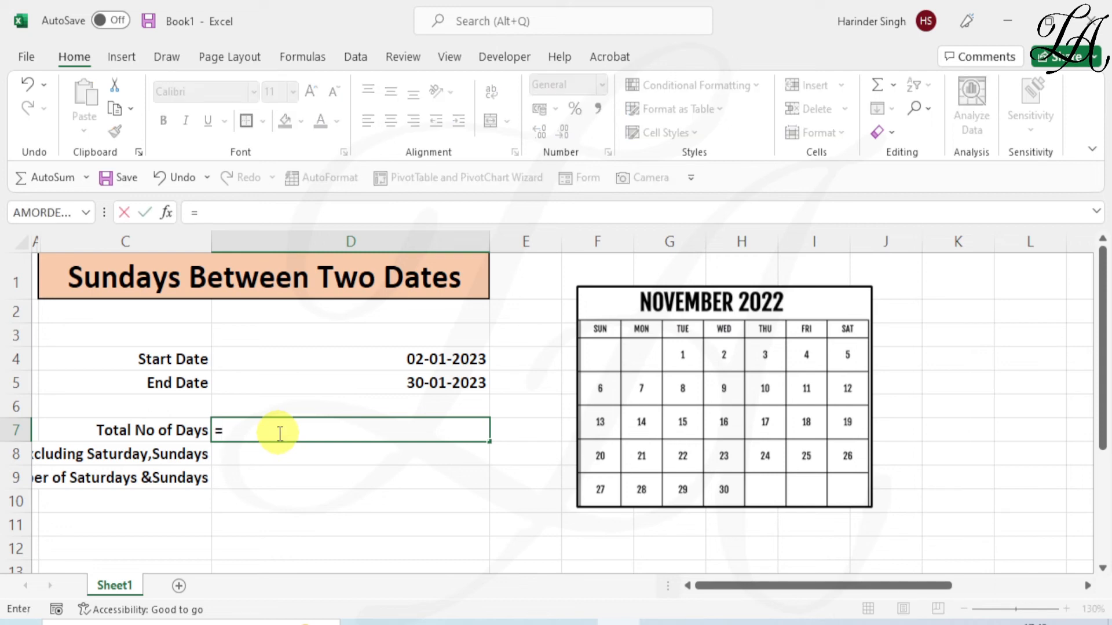
left_click(393, 387)
type("-")
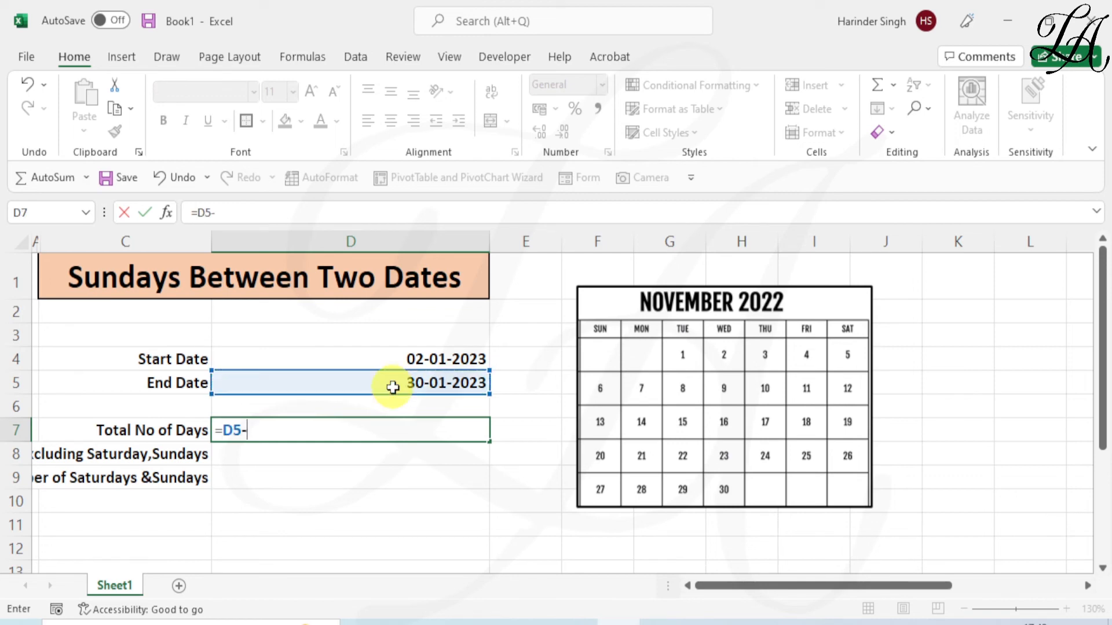
left_click(404, 365)
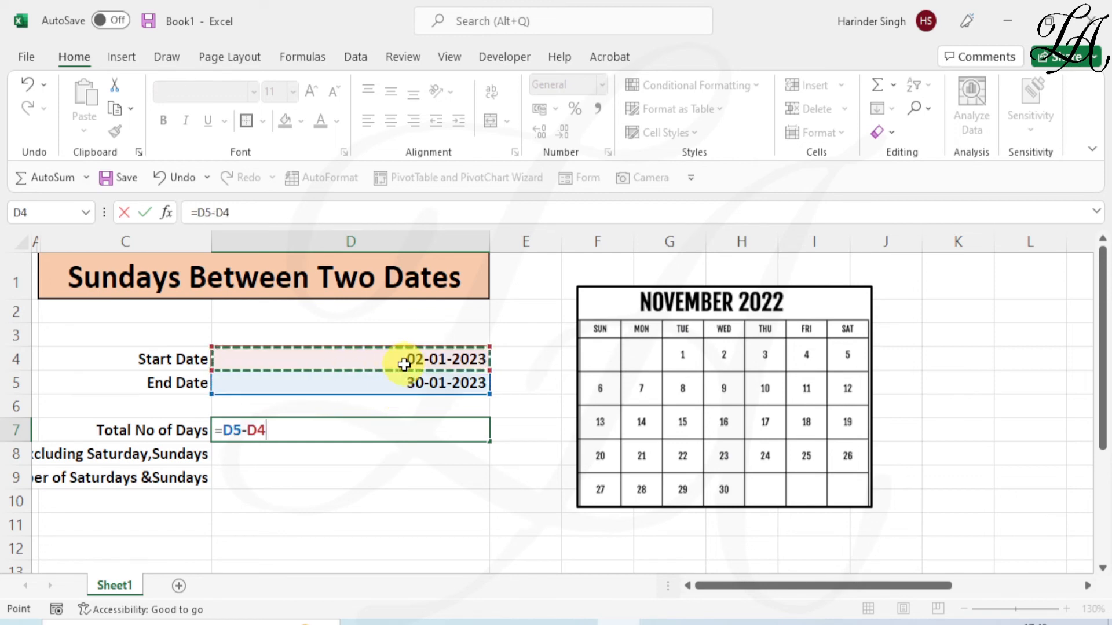
type("+1")
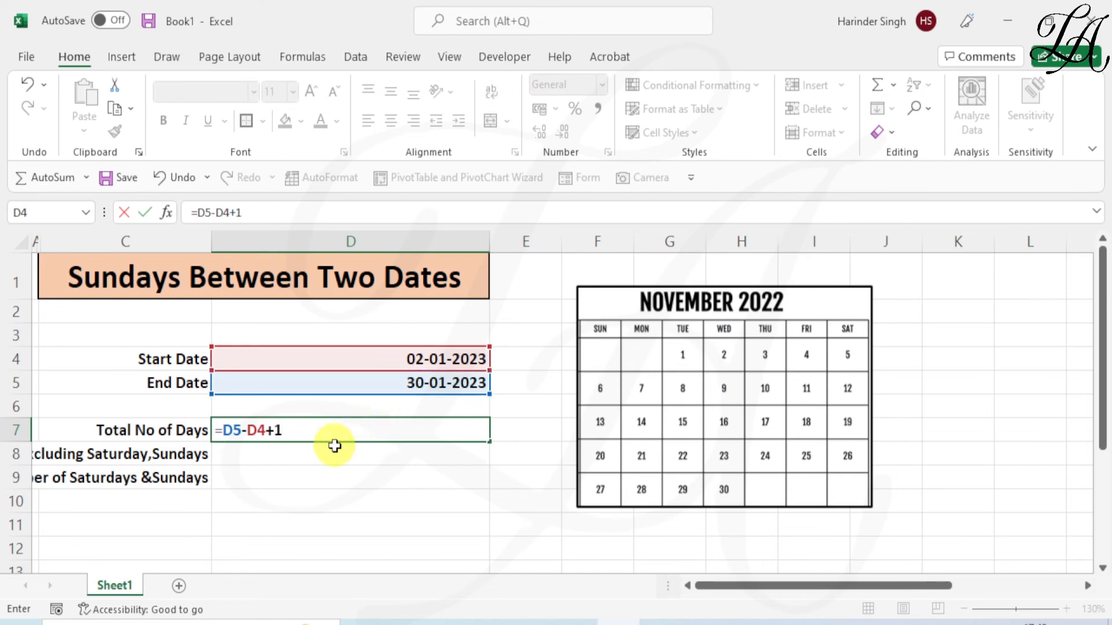
key("Return")
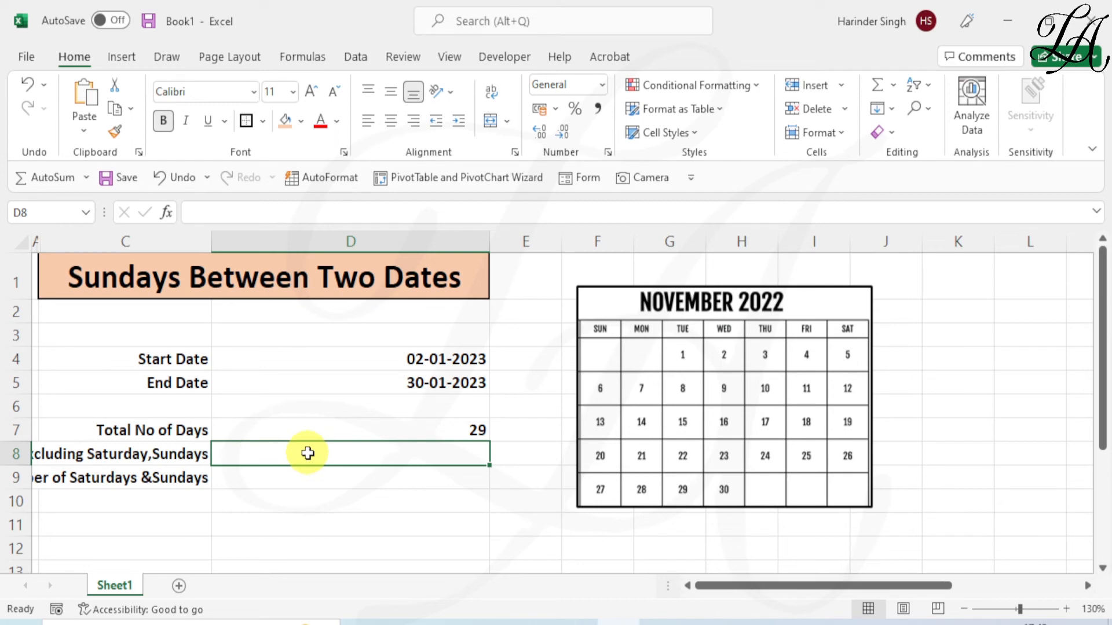
Calculate the days excluding Saturdays and Sundays in D8 with =NETWORKDAYS.INTL(D4,D5,1), using the Saturday, Sunday weekend option.
type("=")
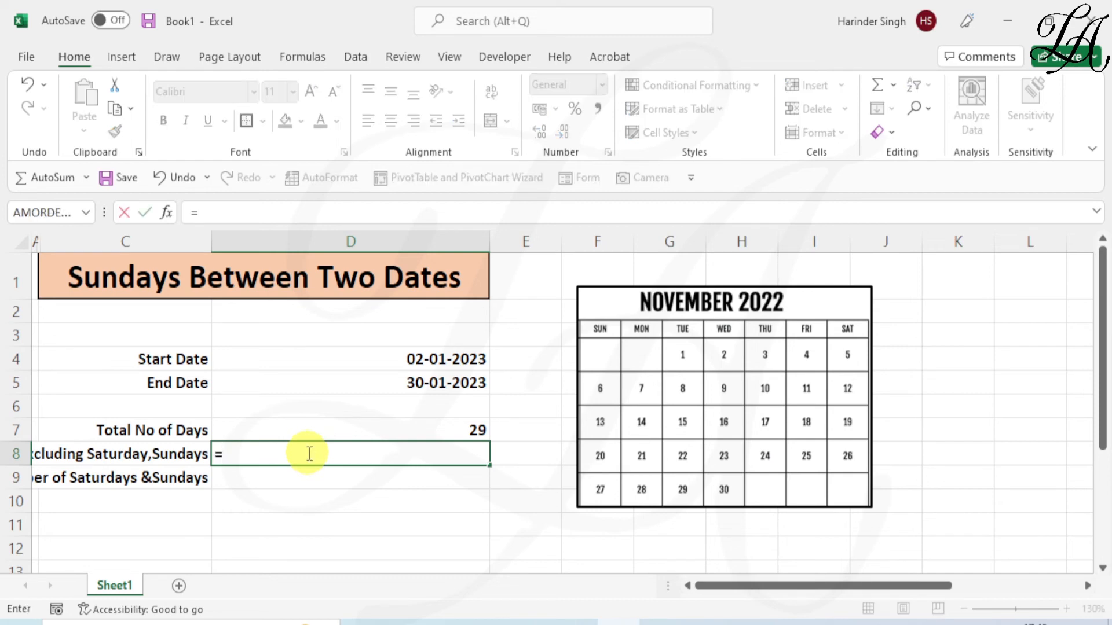
type("netw")
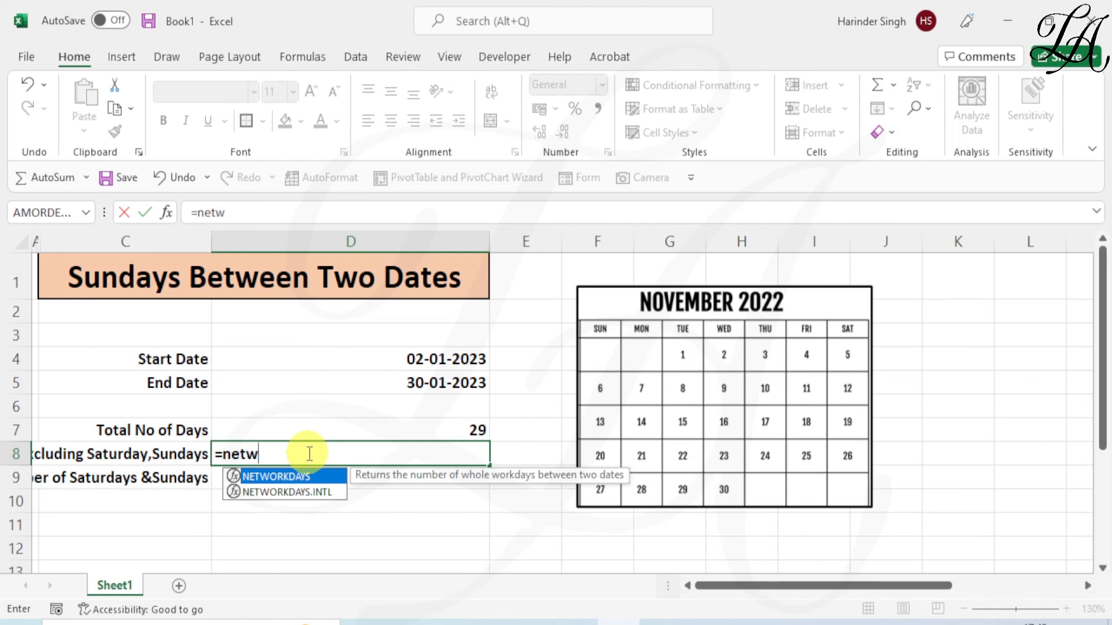
double_click(311, 493)
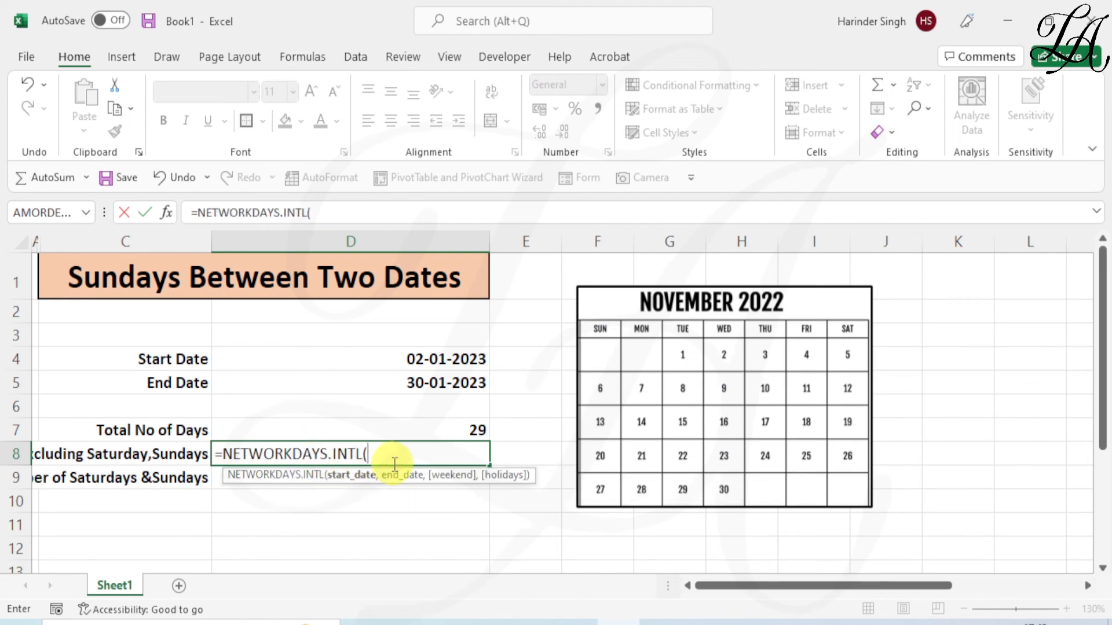
left_click(379, 360)
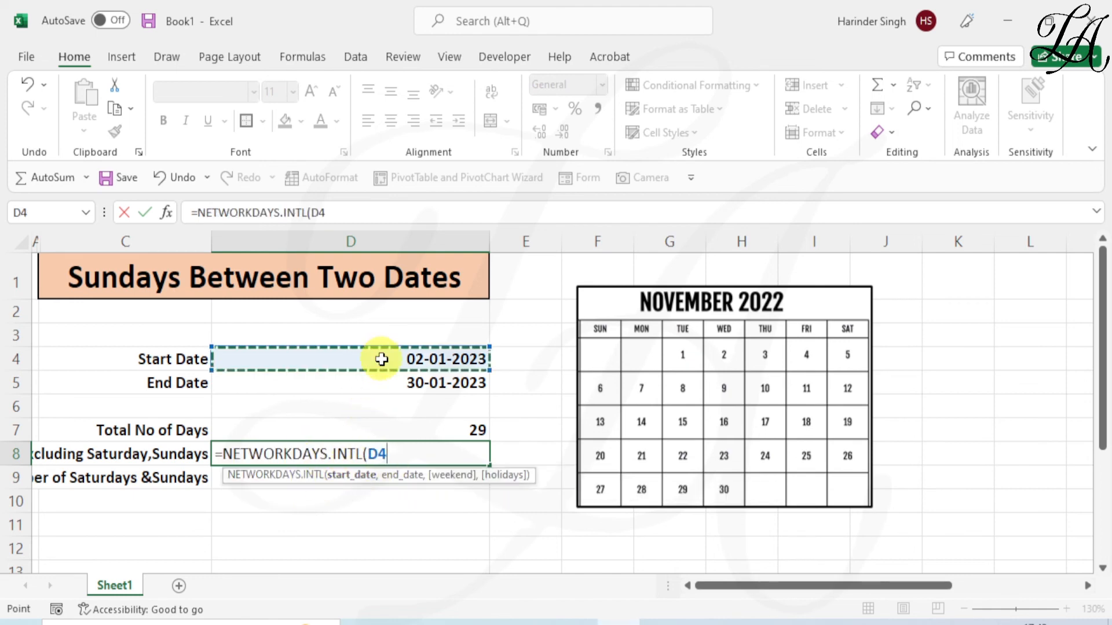
type(",")
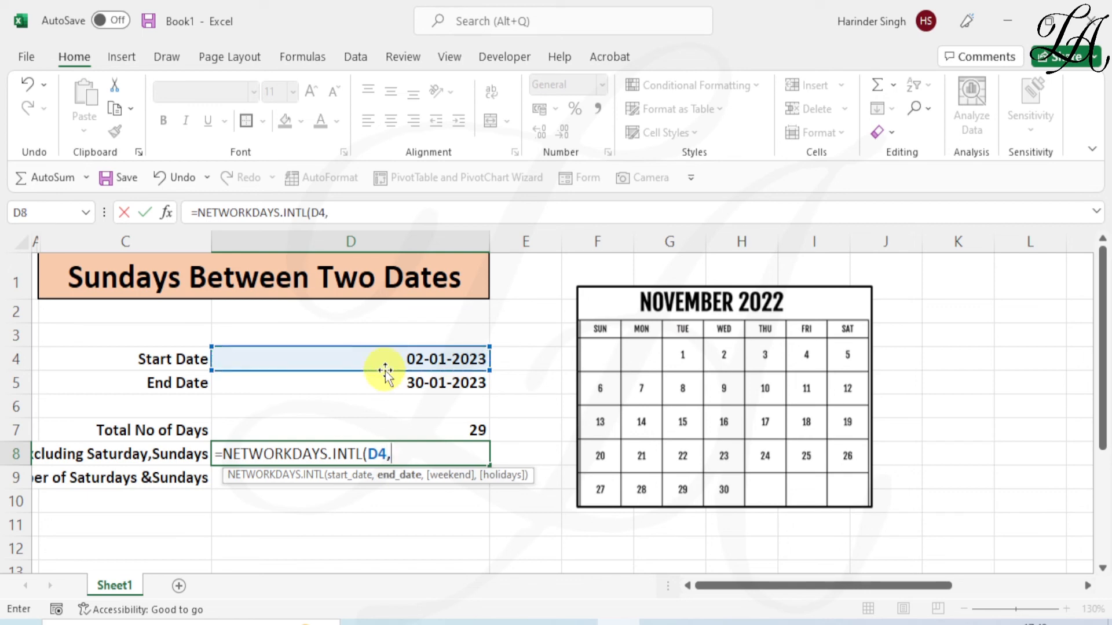
left_click(389, 393)
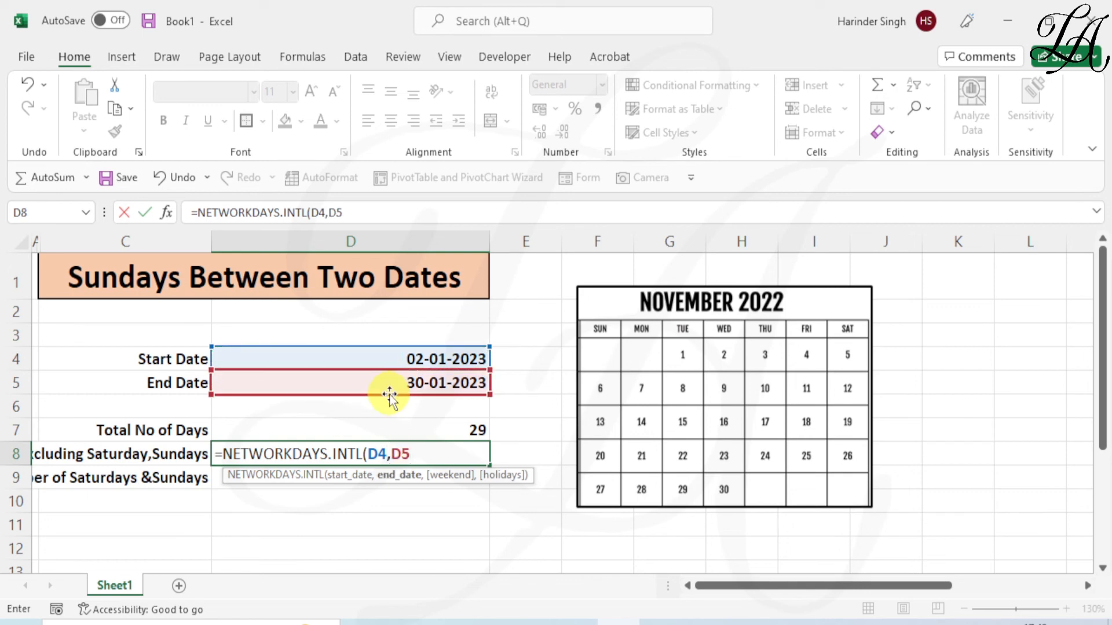
type(",1")
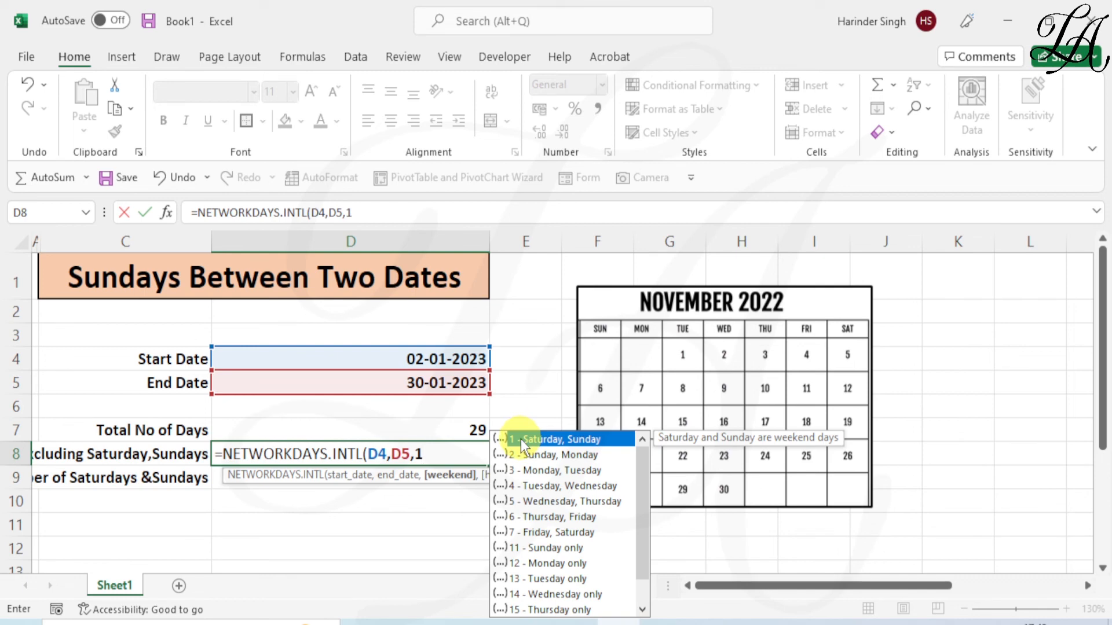
type(")")
key("Return")
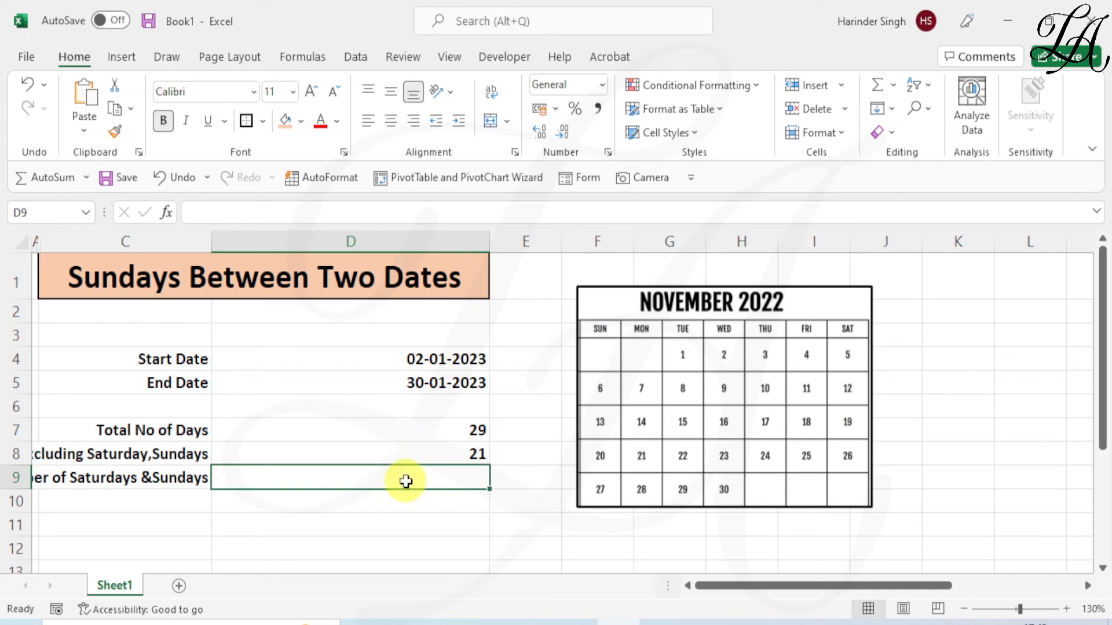
Calculate the number of Saturdays and Sundays in D9 with the formula =D7-D8.
type("=")
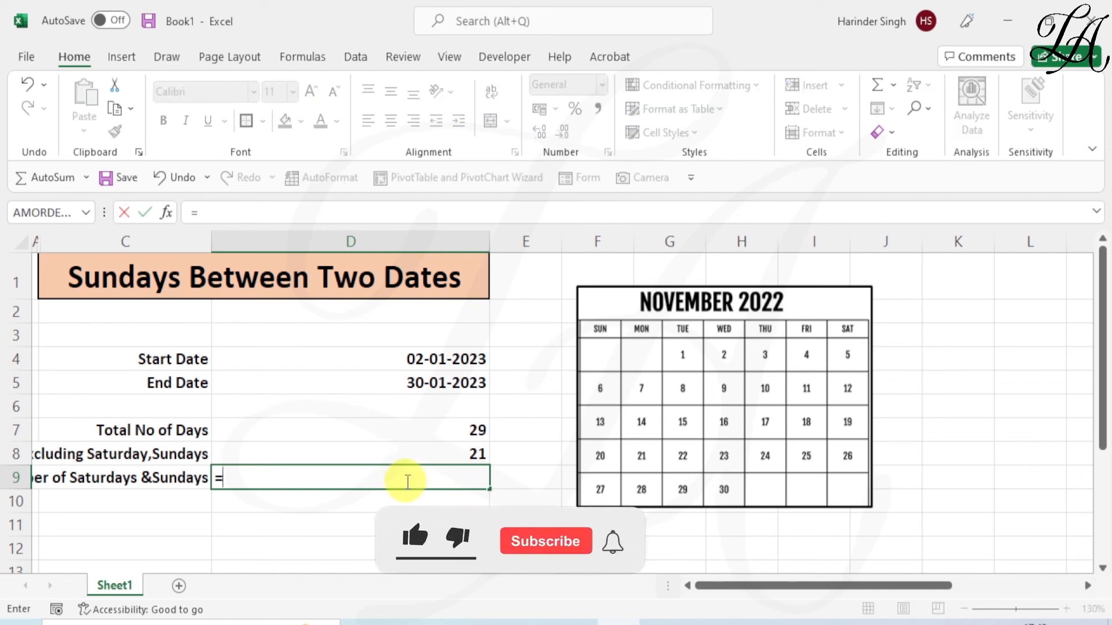
left_click(430, 433)
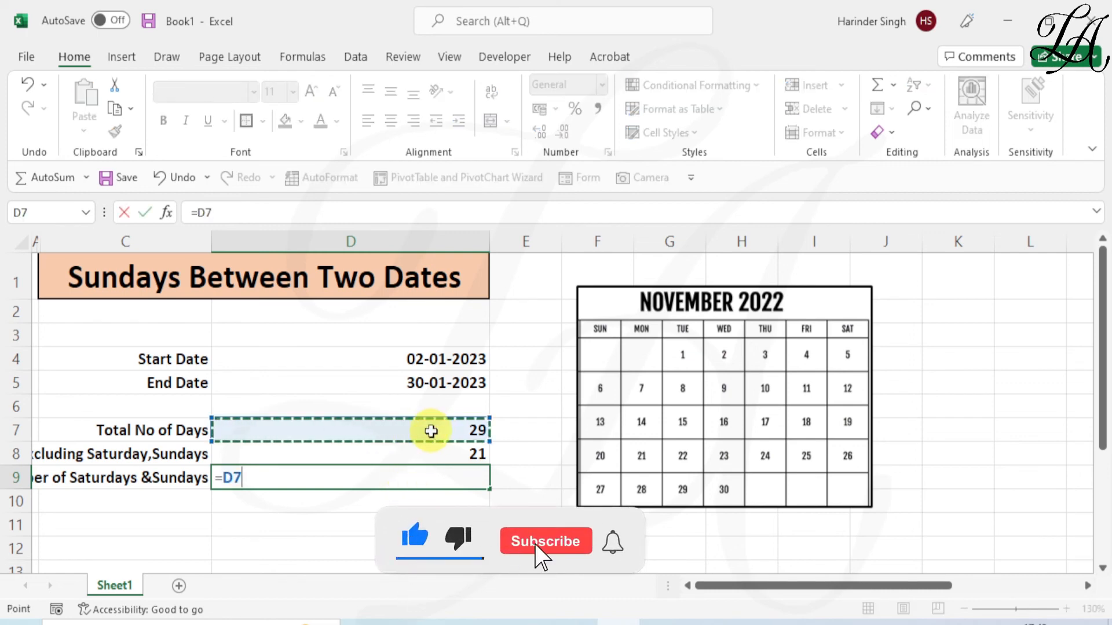
type("-")
left_click(436, 456)
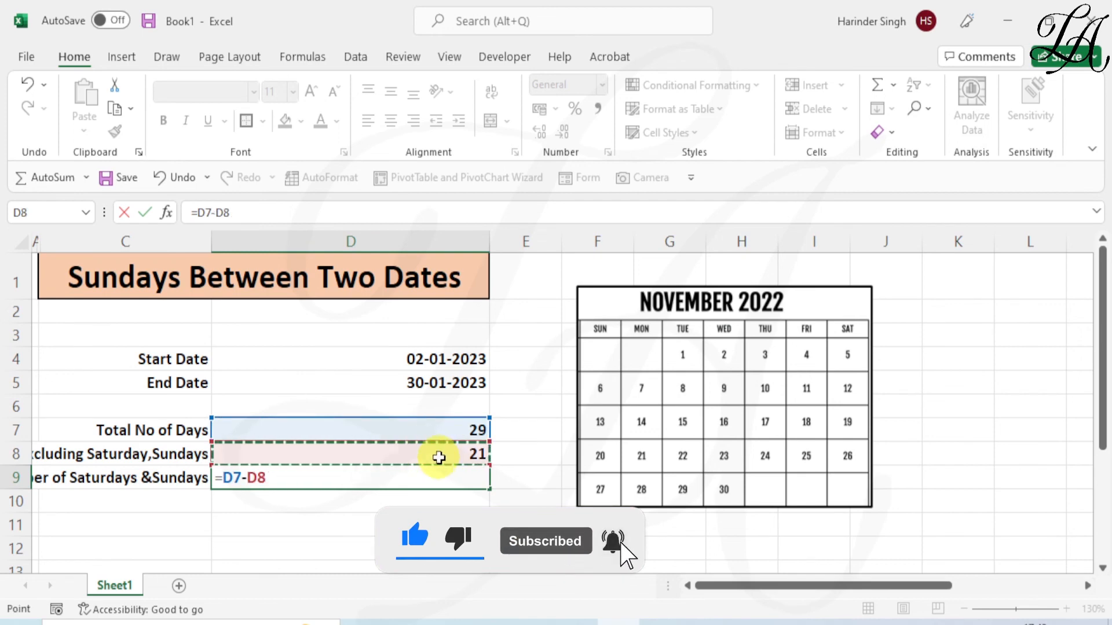
key("Return")
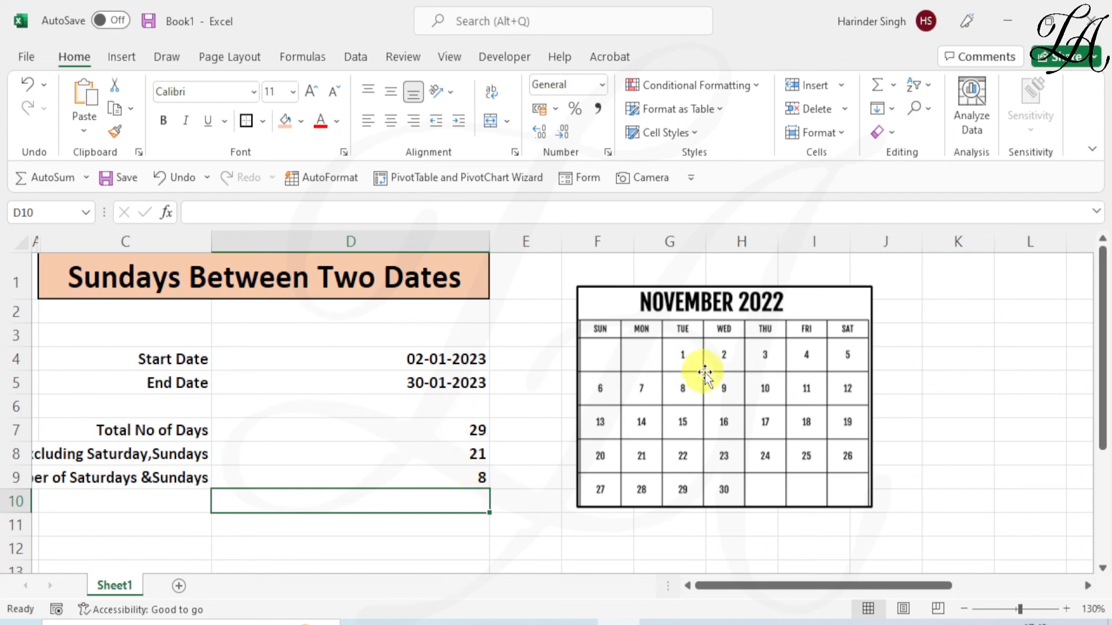
Unhide Picture 6, the January 2023 calendar, and check the Saturdays and Sundays between the two dates on it.
left_click(924, 107)
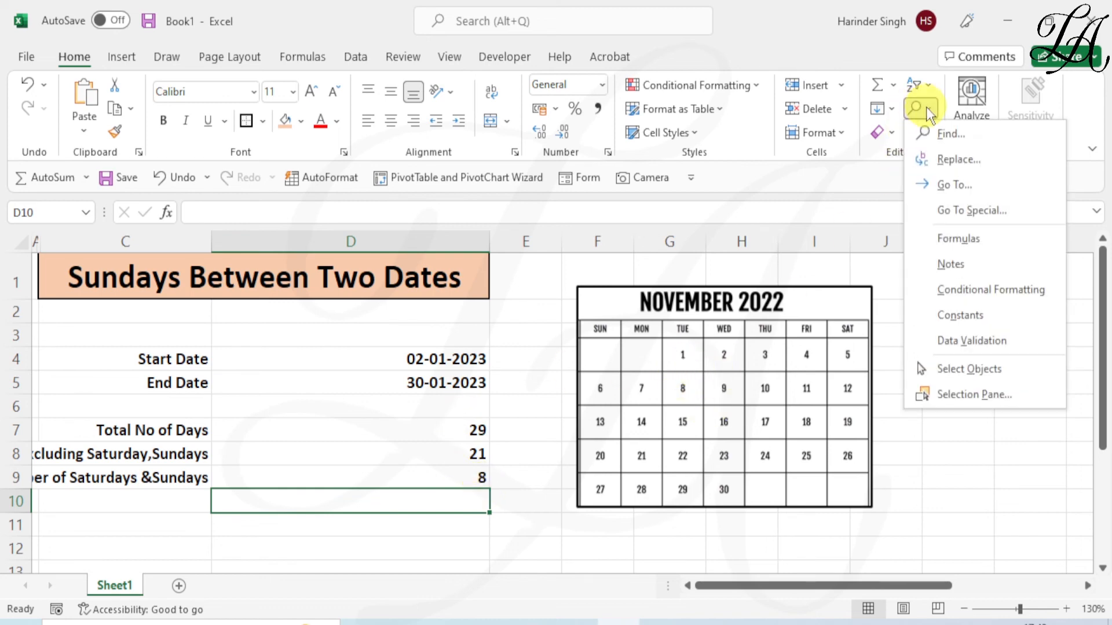
left_click(975, 398)
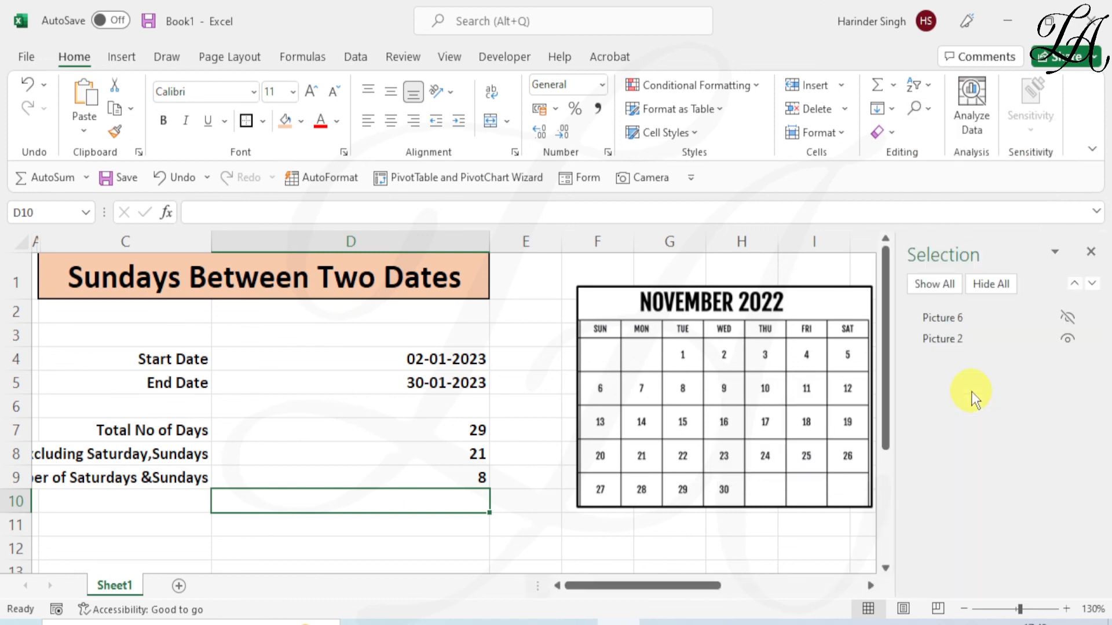
left_click(1068, 317)
left_click(1091, 252)
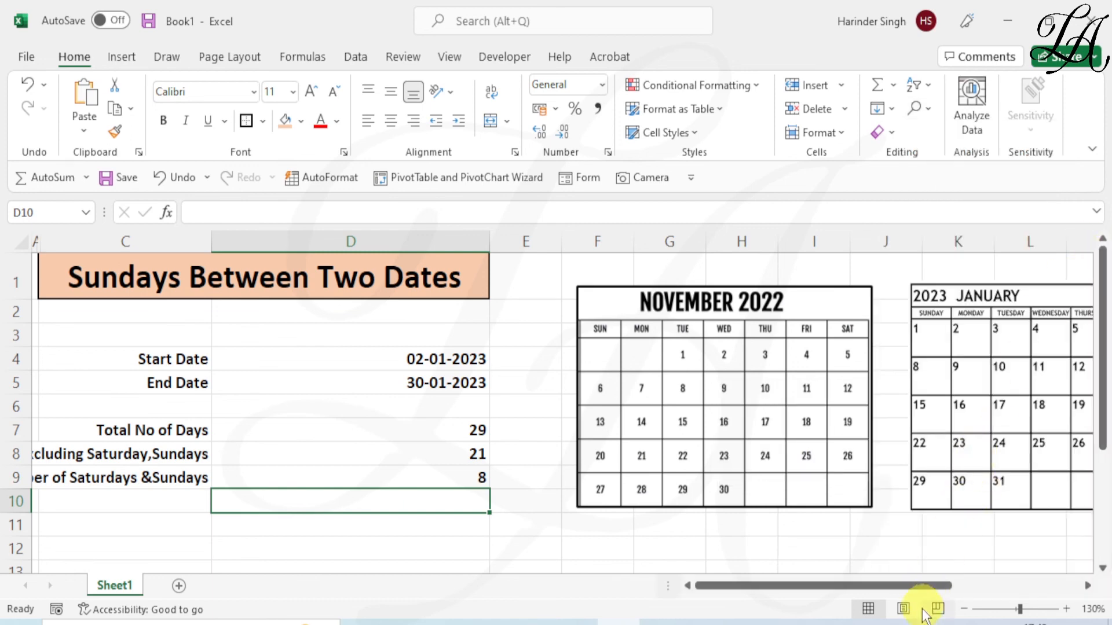
left_click_drag(919, 583, 987, 588)
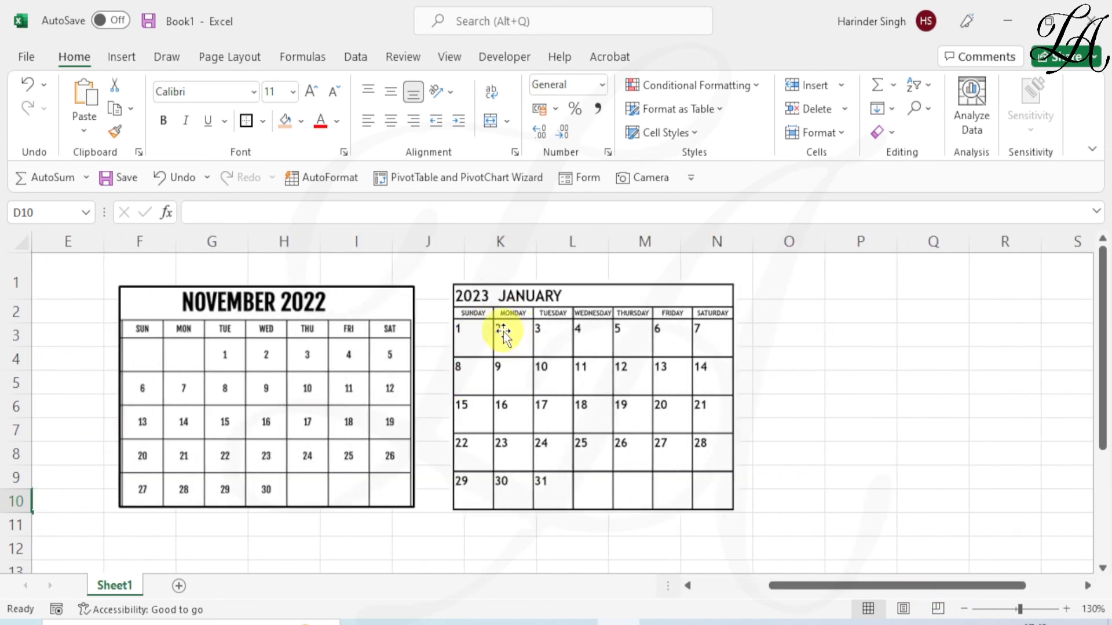
left_click(503, 333)
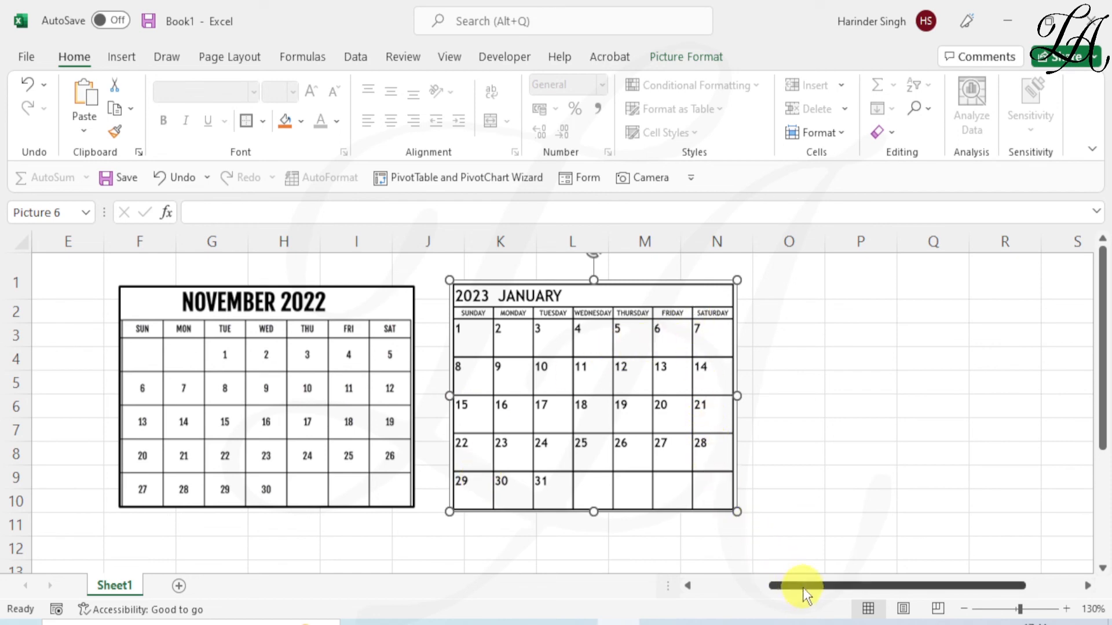
left_click_drag(802, 585, 764, 587)
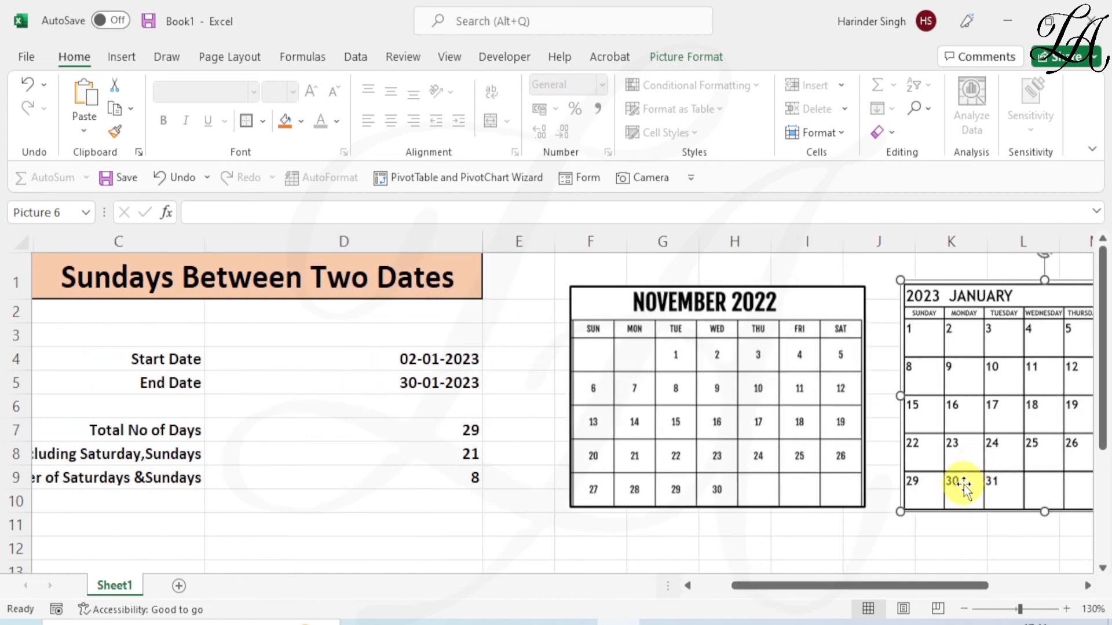